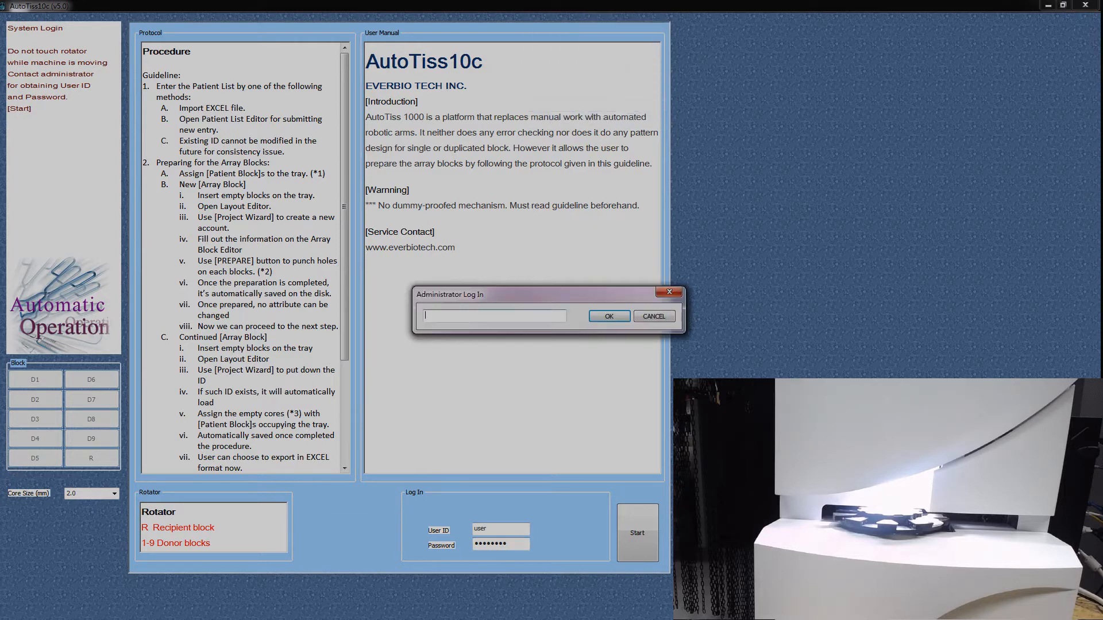
# Step: Log in as administrator with the administrator password and close the account setup window
pyautogui.write('*********')
pyautogui.press('Return')
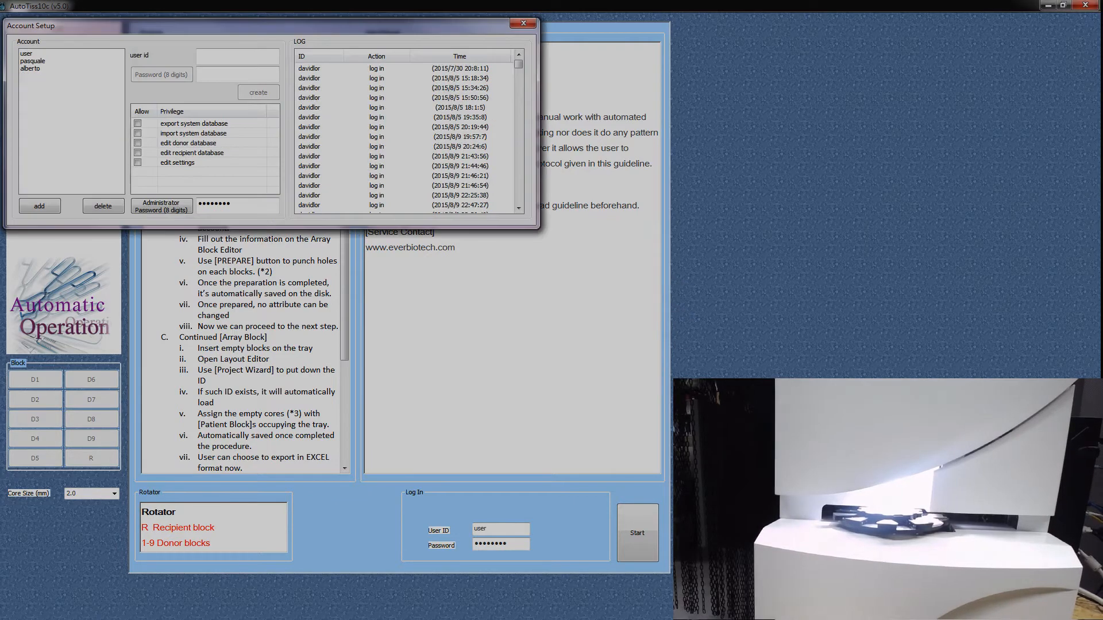
pyautogui.click(523, 23)
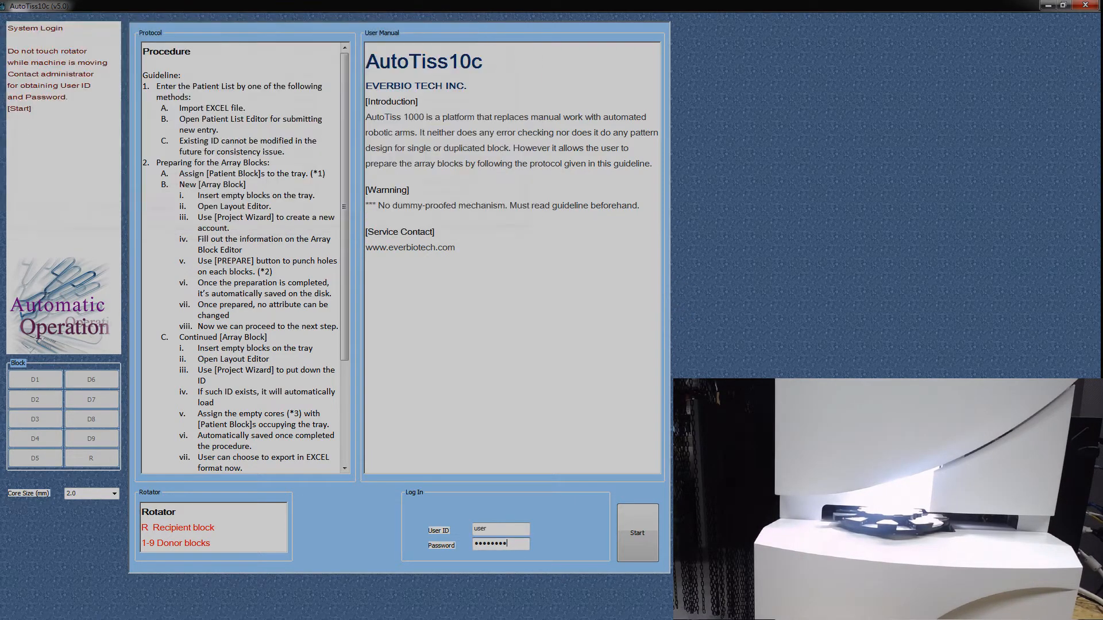
# Step: Sign in with the prefilled user account, load data from the existing folder, and continue past system calibration
pyautogui.press('Return')
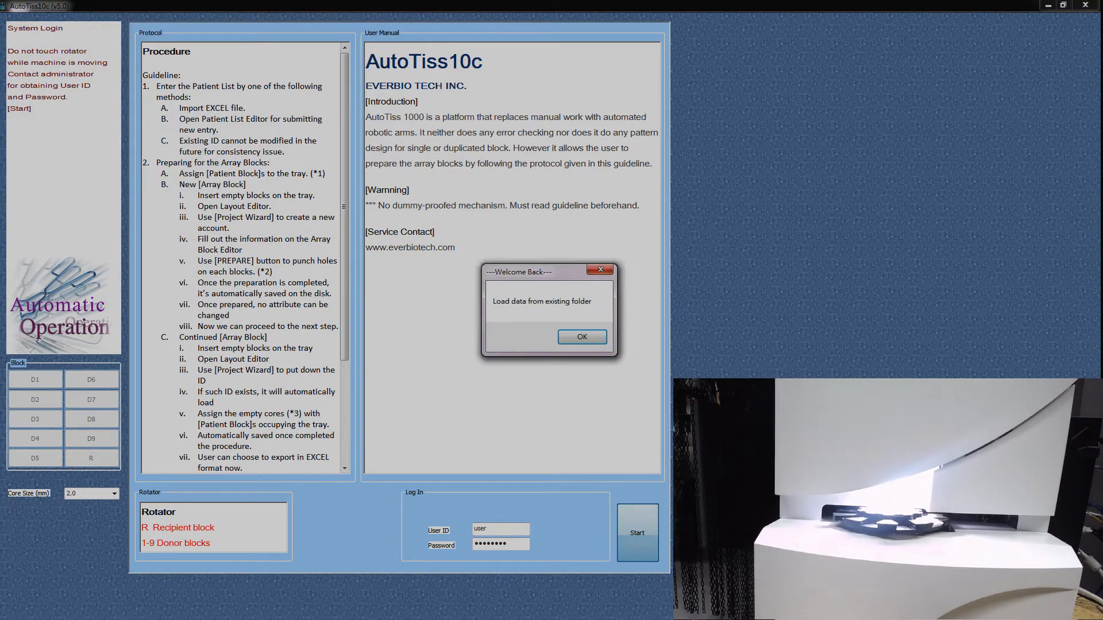
pyautogui.press('Return')
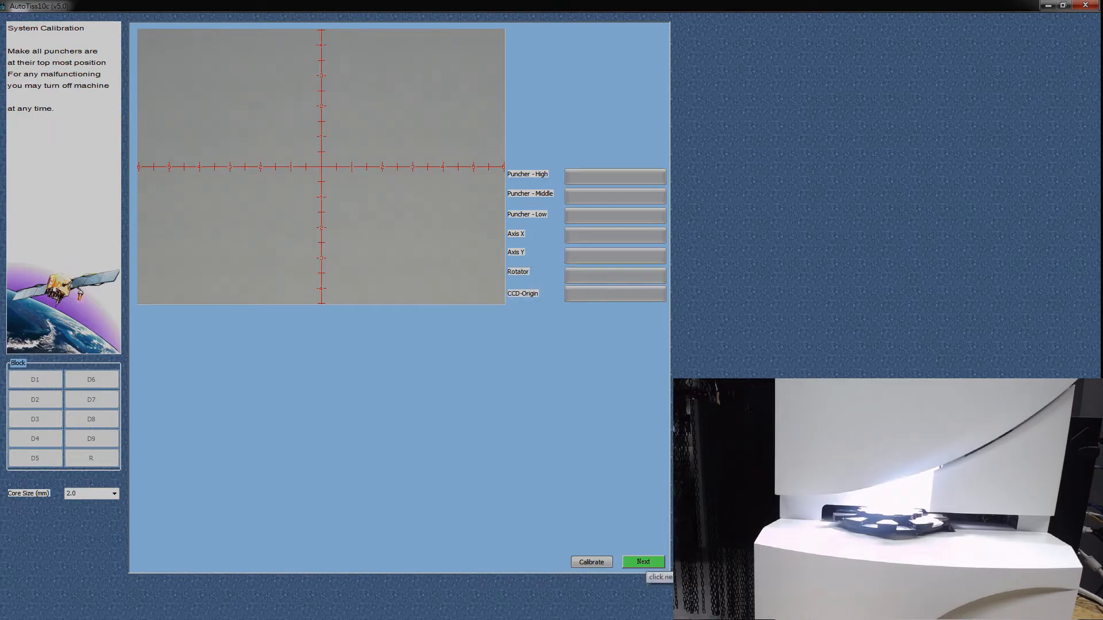
pyautogui.click(645, 562)
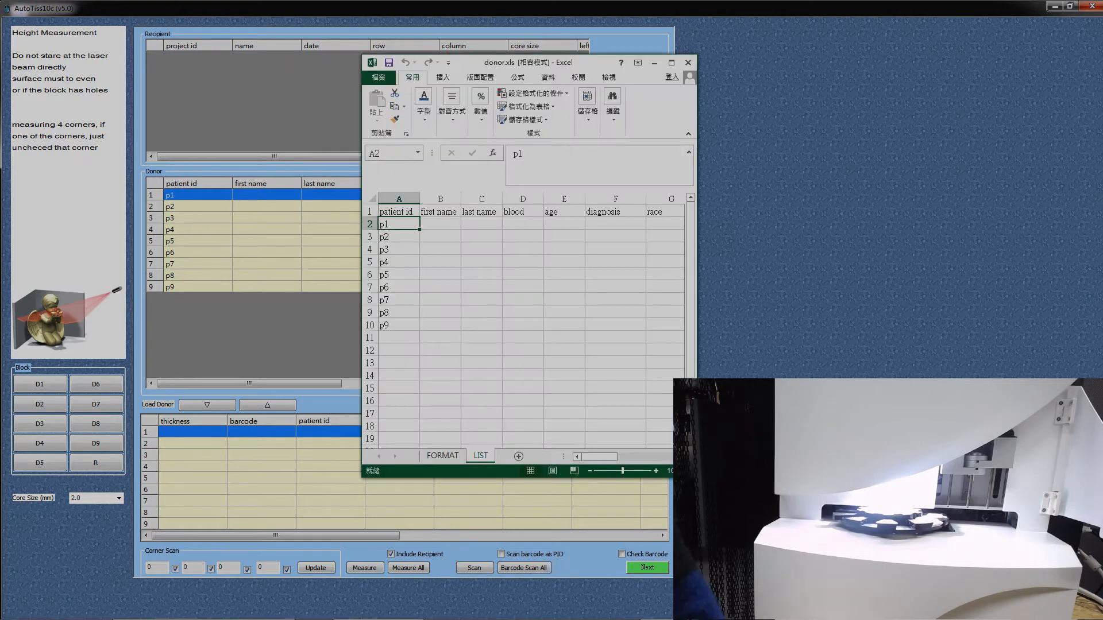
# Step: View the donor list in donor.xls at full screen in Excel and minimize the workbook
pyautogui.click(672, 63)
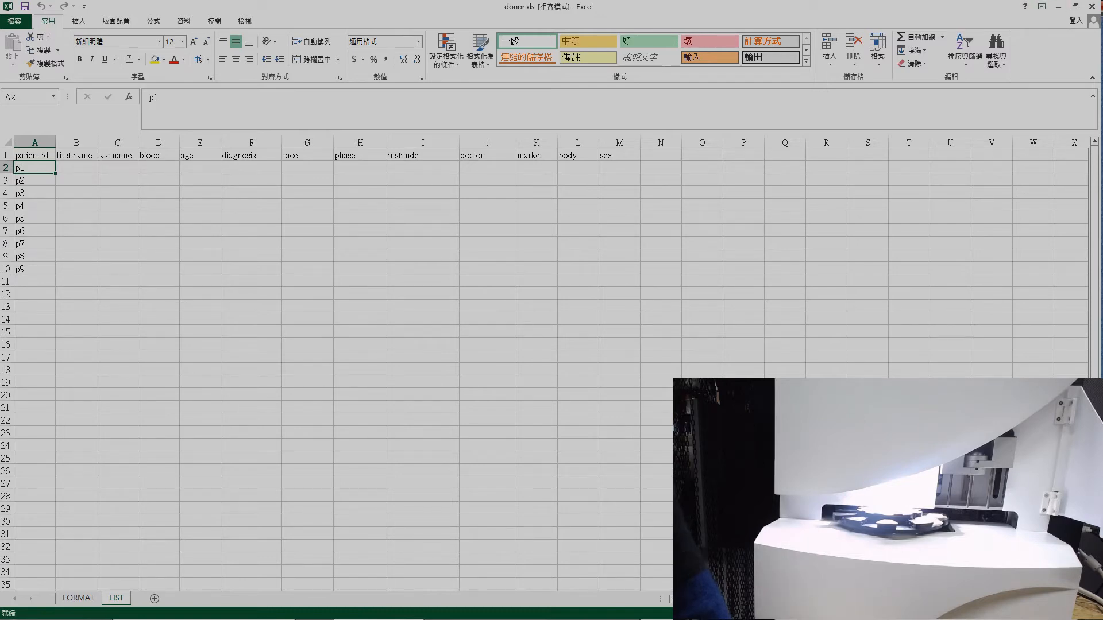
pyautogui.click(1057, 6)
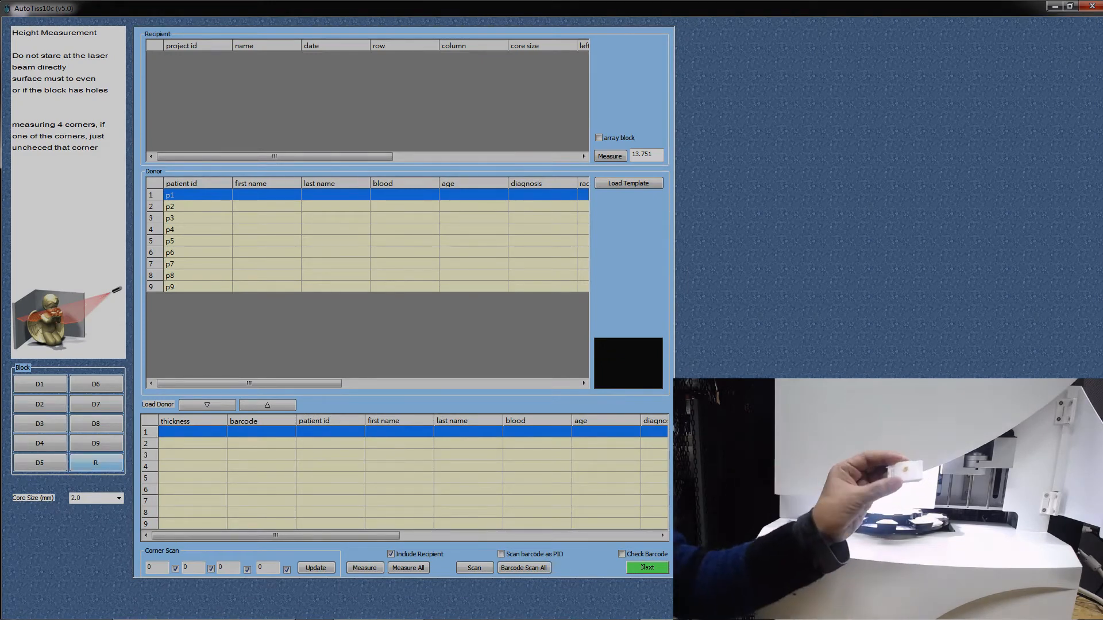
# Step: Load donors p1, p2 and p6 into the first three donor block slots
pyautogui.click(207, 405)
pyautogui.click(207, 405)
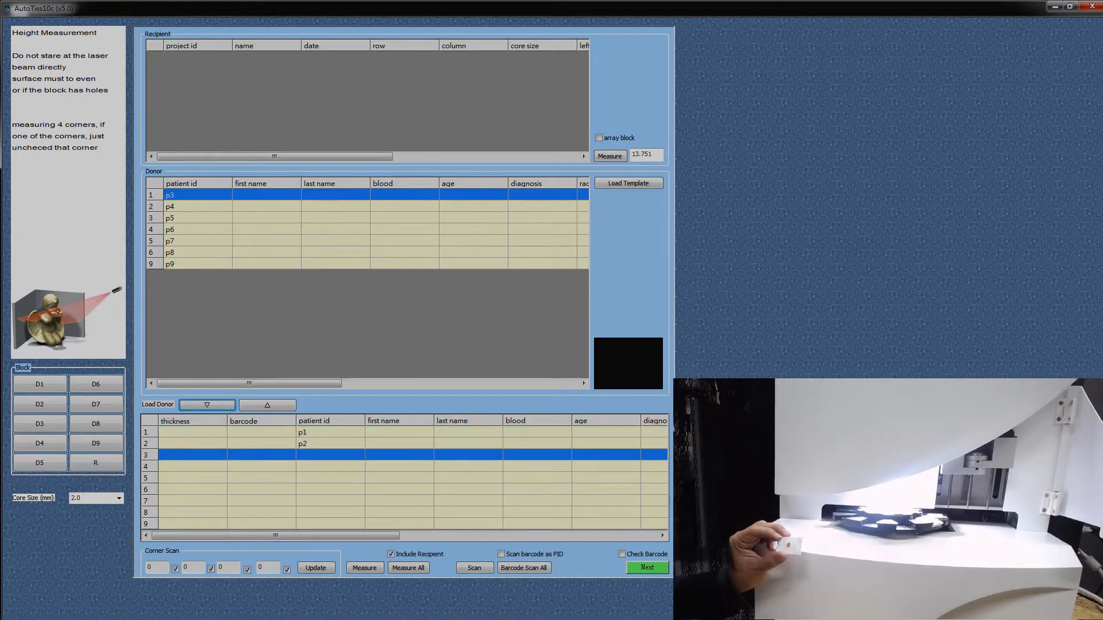
pyautogui.click(197, 230)
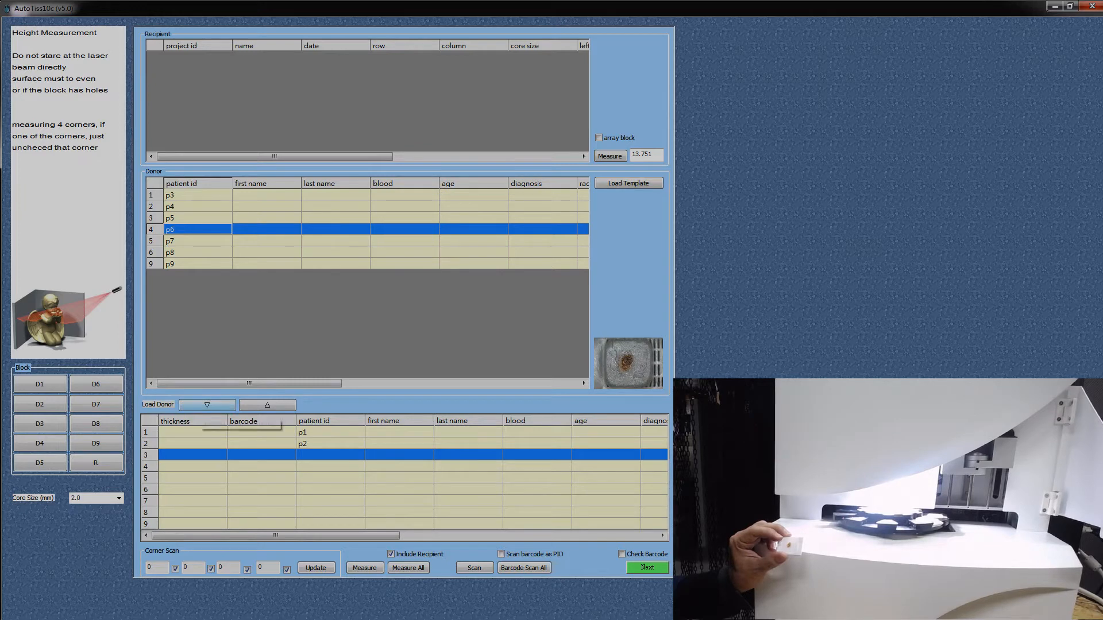
pyautogui.click(207, 405)
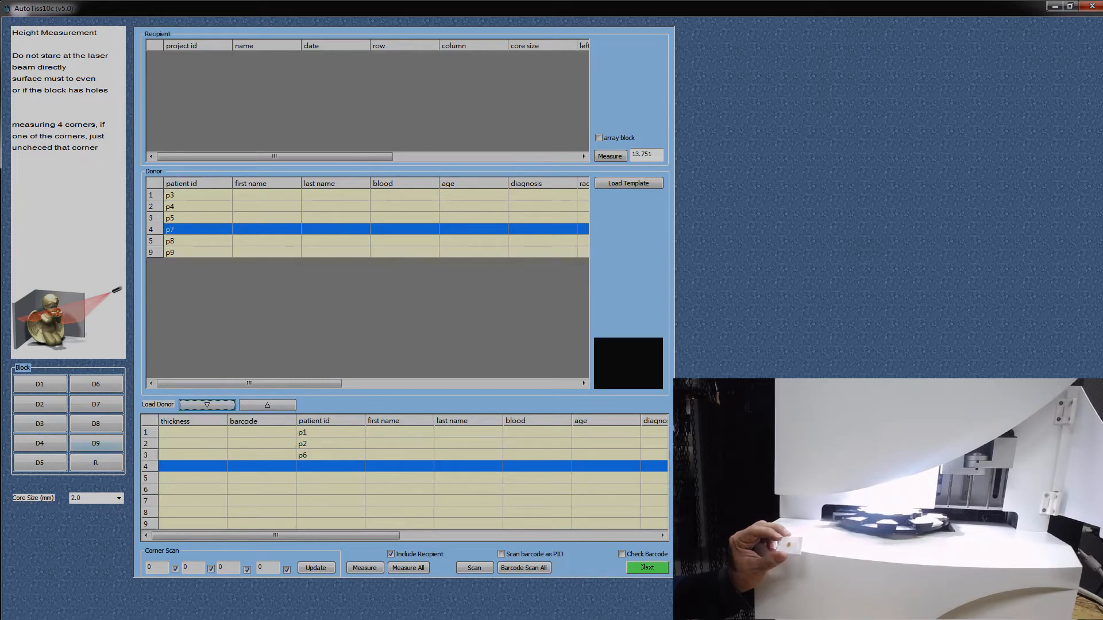
# Step: Rotate the tray to donor position D3 and on to recipient position R
pyautogui.click(39, 424)
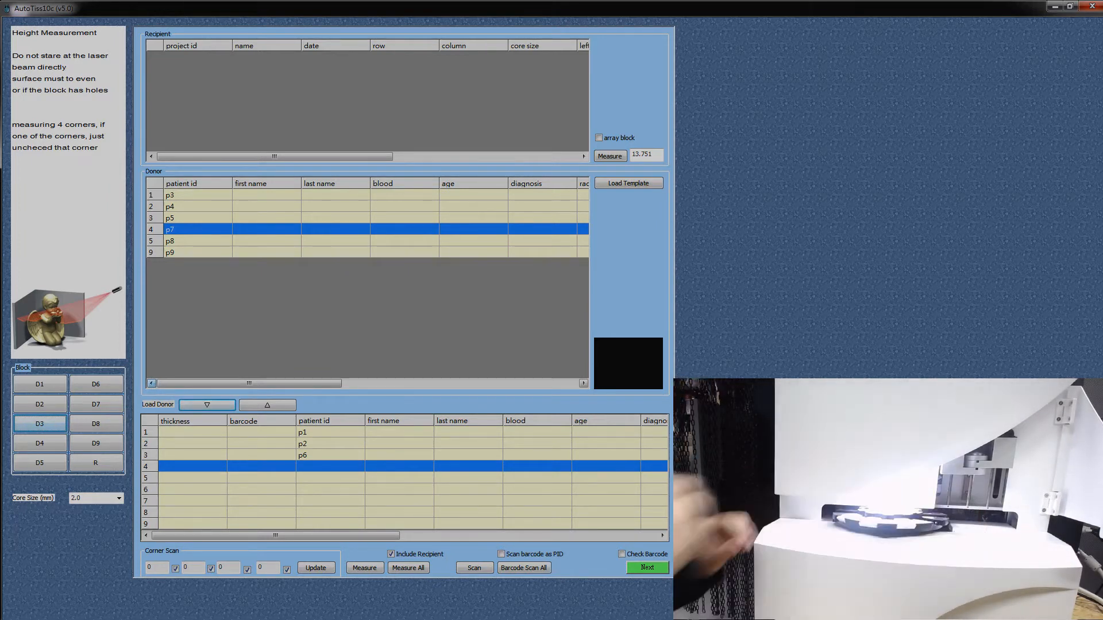
pyautogui.click(96, 463)
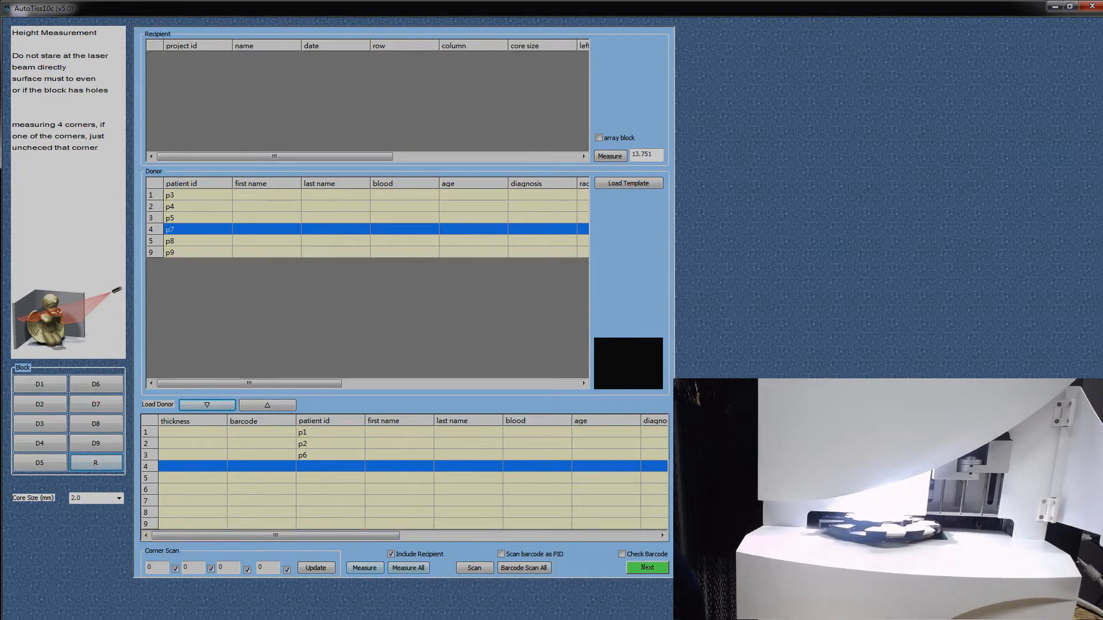
# Step: Measure the height of all blocks including the recipient, and continue with [project] as the default recipient name
pyautogui.click(408, 568)
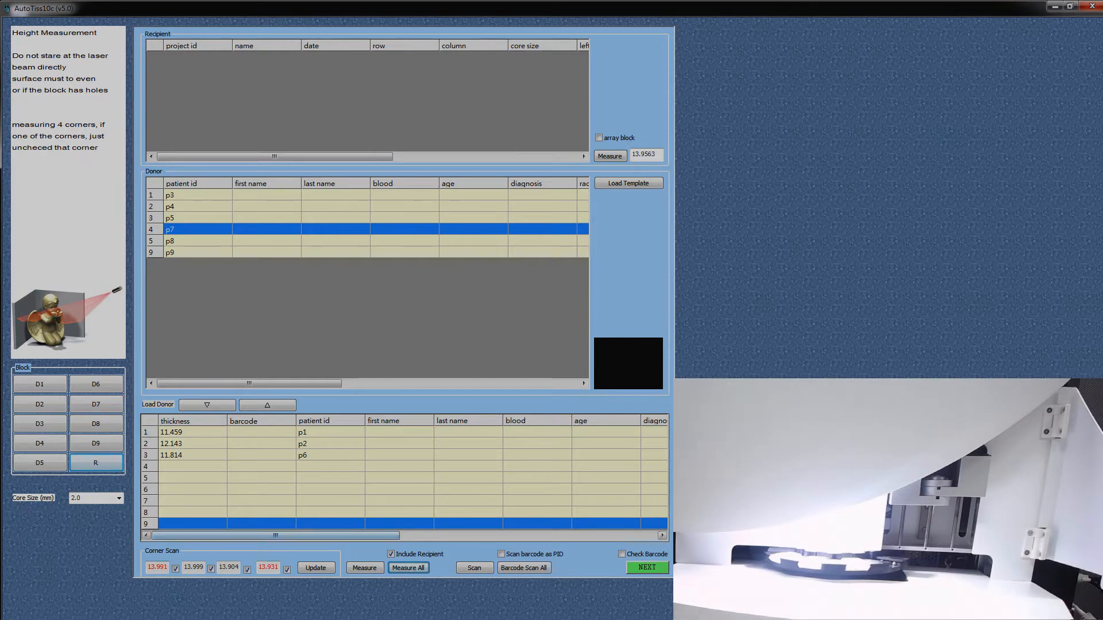
pyautogui.click(647, 567)
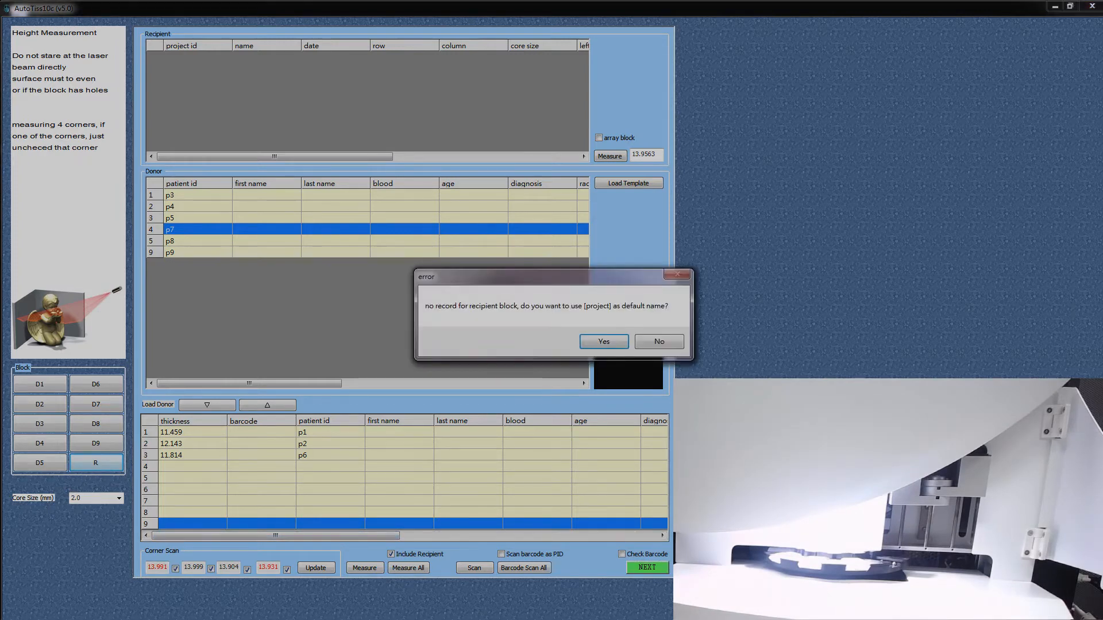
pyautogui.click(603, 342)
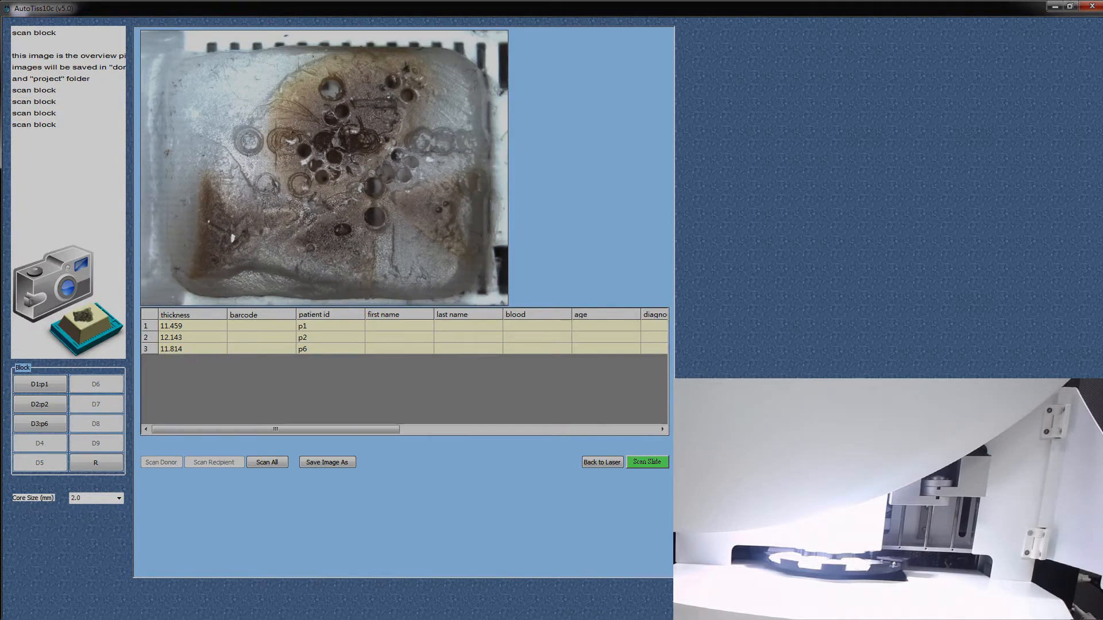
# Step: Scan all blocks, check the donor overview images, and continue to slide scanning
pyautogui.click(267, 462)
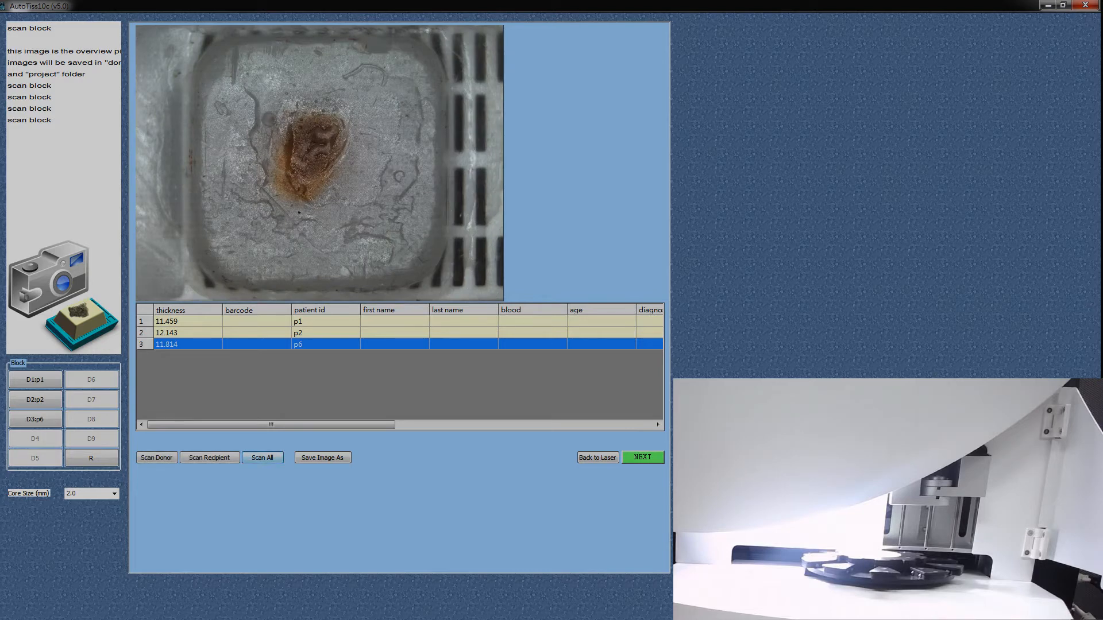
pyautogui.click(188, 322)
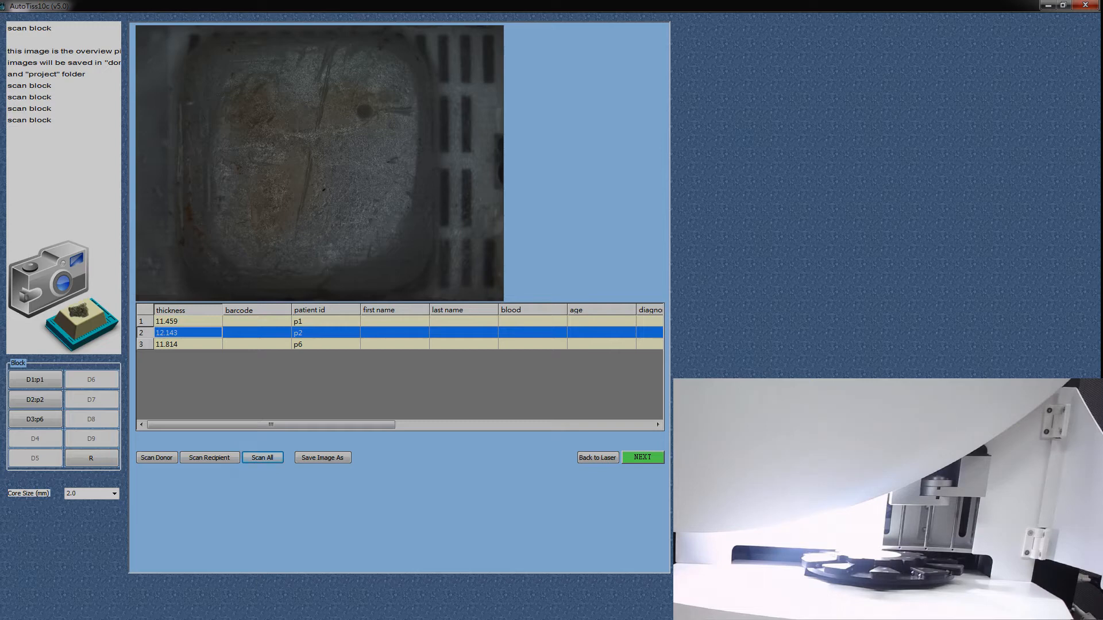
pyautogui.click(642, 457)
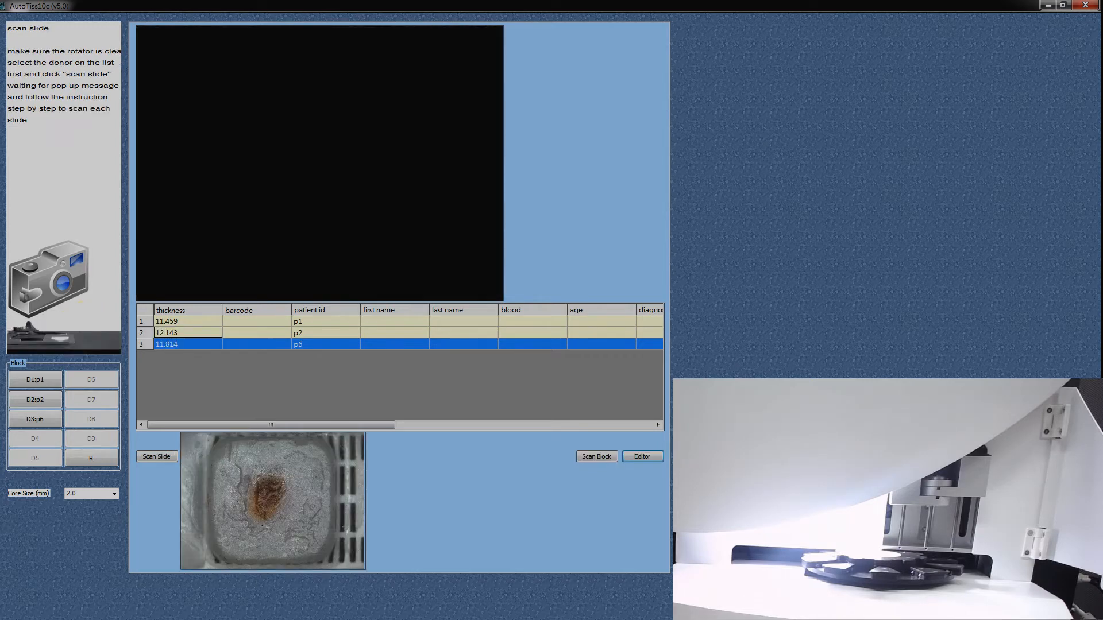
# Step: Scan the slide for donor p2 and confirm the slide placement and removal
pyautogui.click(188, 332)
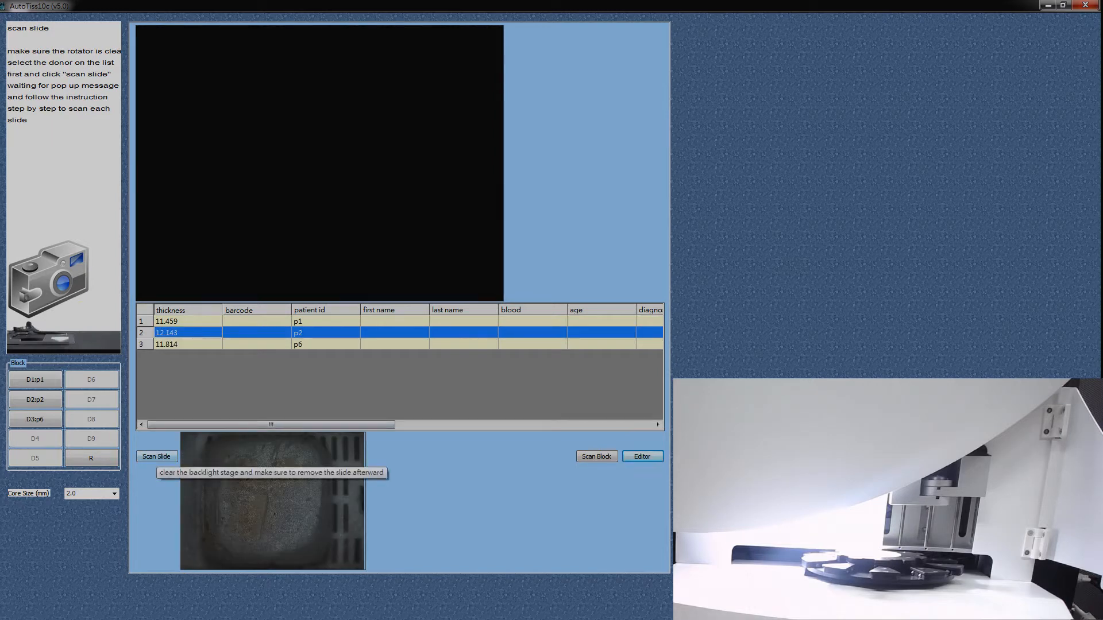
pyautogui.click(156, 456)
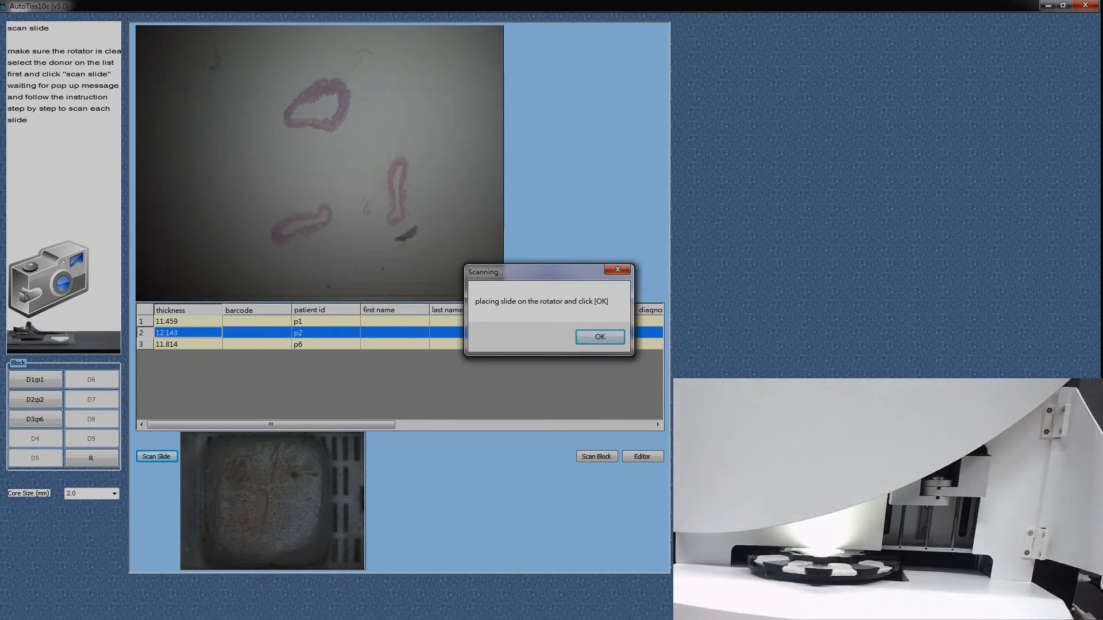
pyautogui.press('Return')
pyautogui.press('Return')
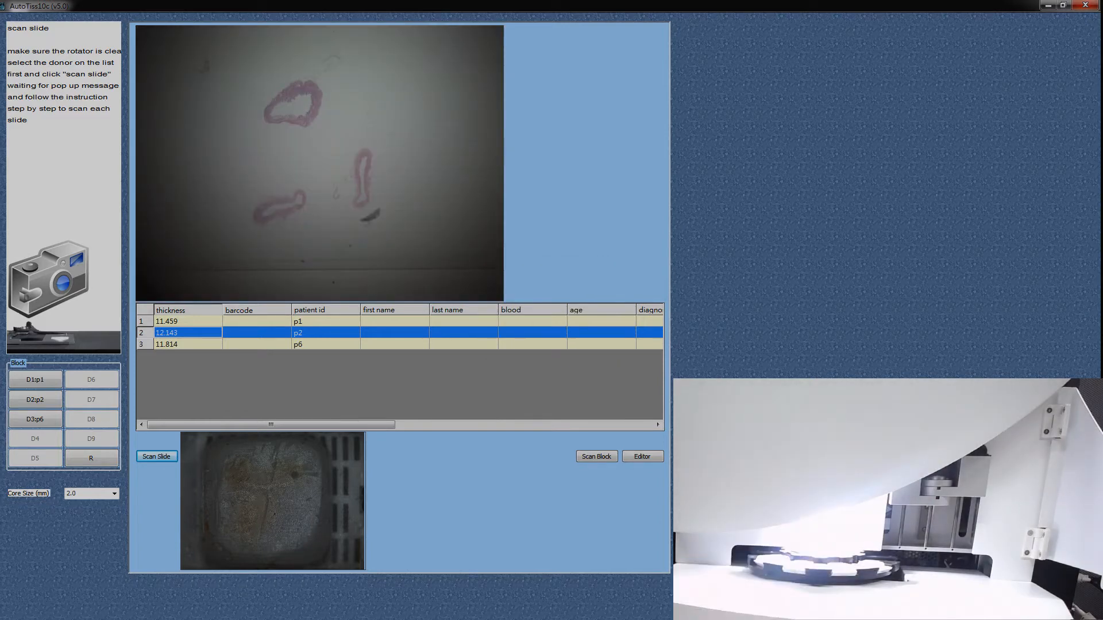
# Step: Scan the slide for donor p6 and confirm the slide placement and removal
pyautogui.click(257, 344)
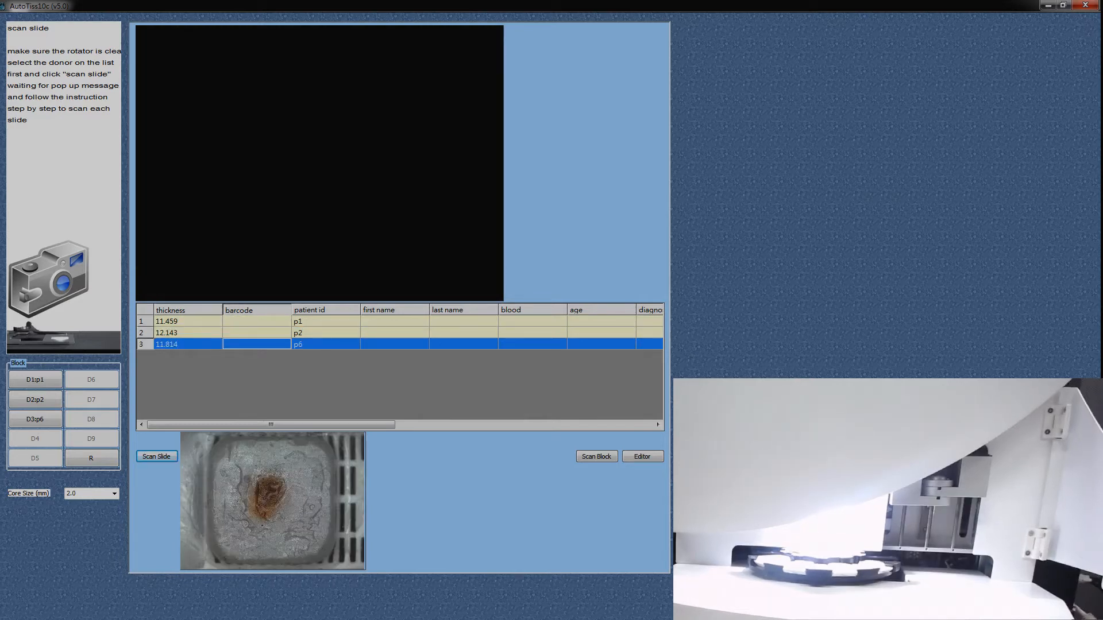
pyautogui.click(156, 456)
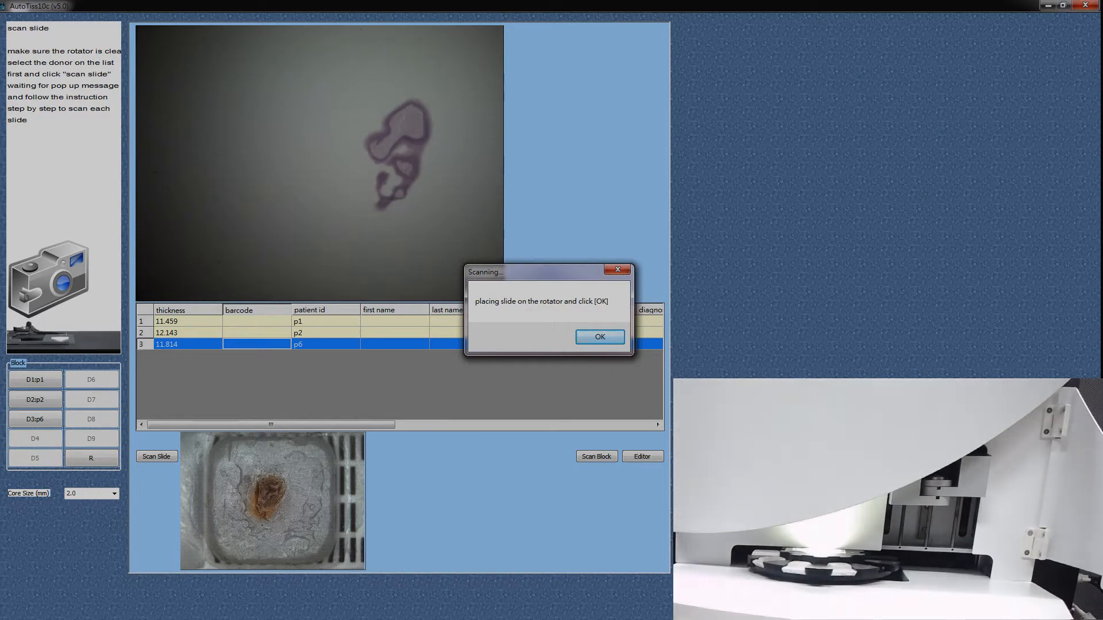
pyautogui.press('Return')
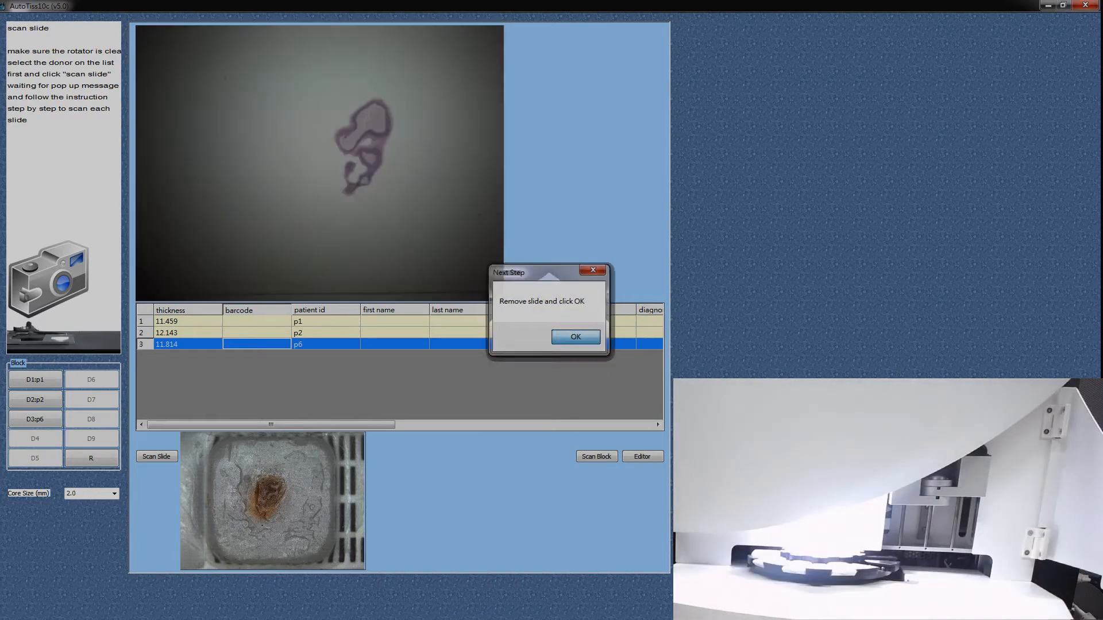
pyautogui.press('Return')
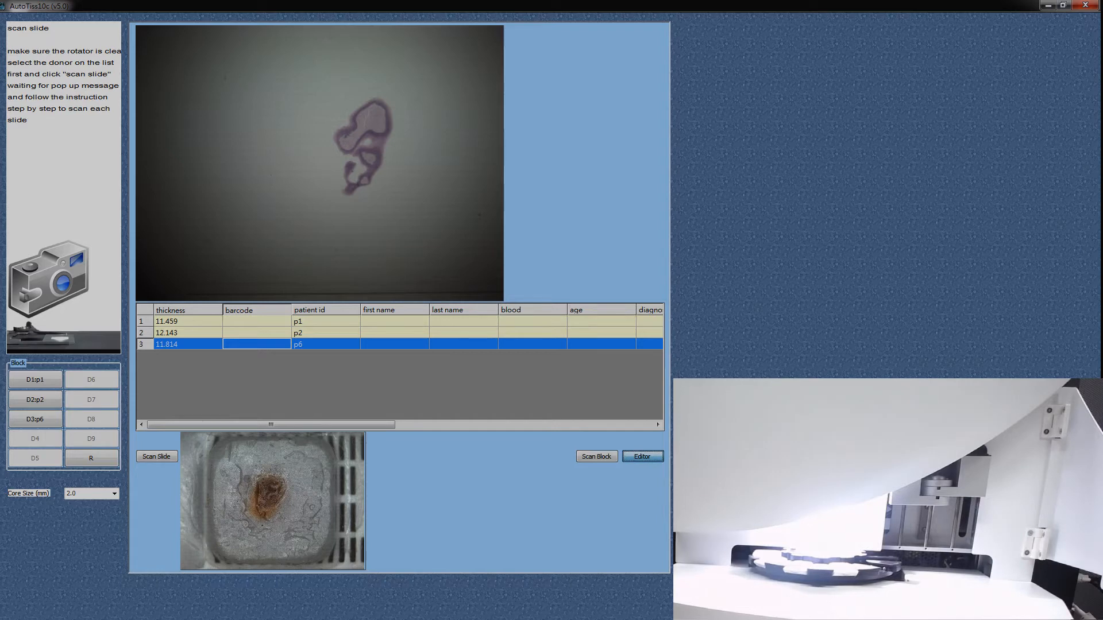
# Step: Open the matrix design in the editor and fit the array area over most of the recipient block surface
pyautogui.click(642, 456)
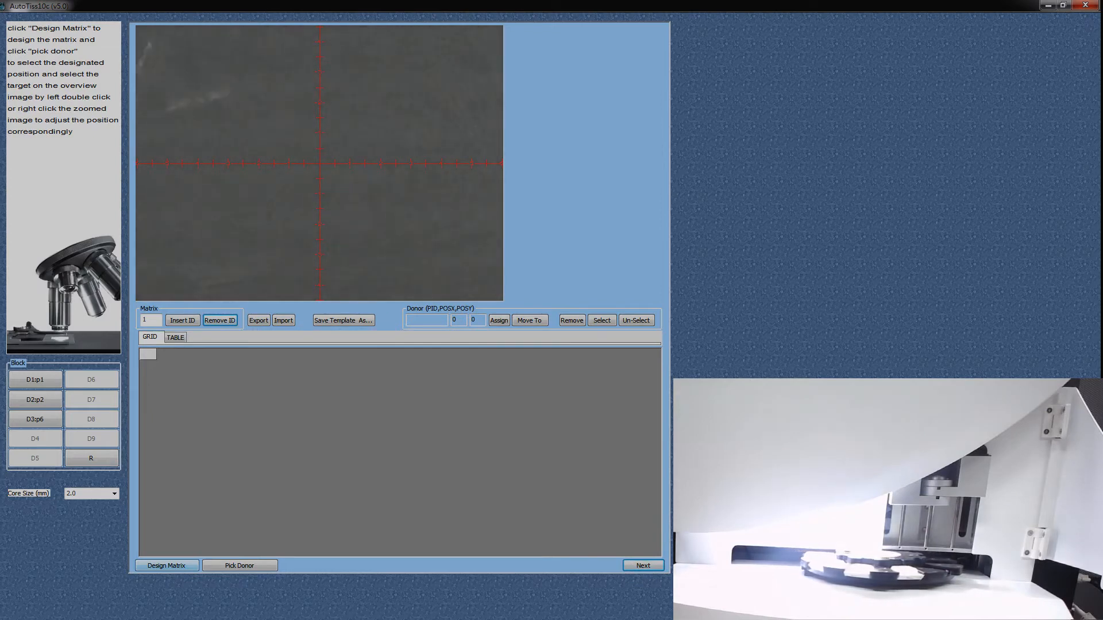
pyautogui.click(166, 565)
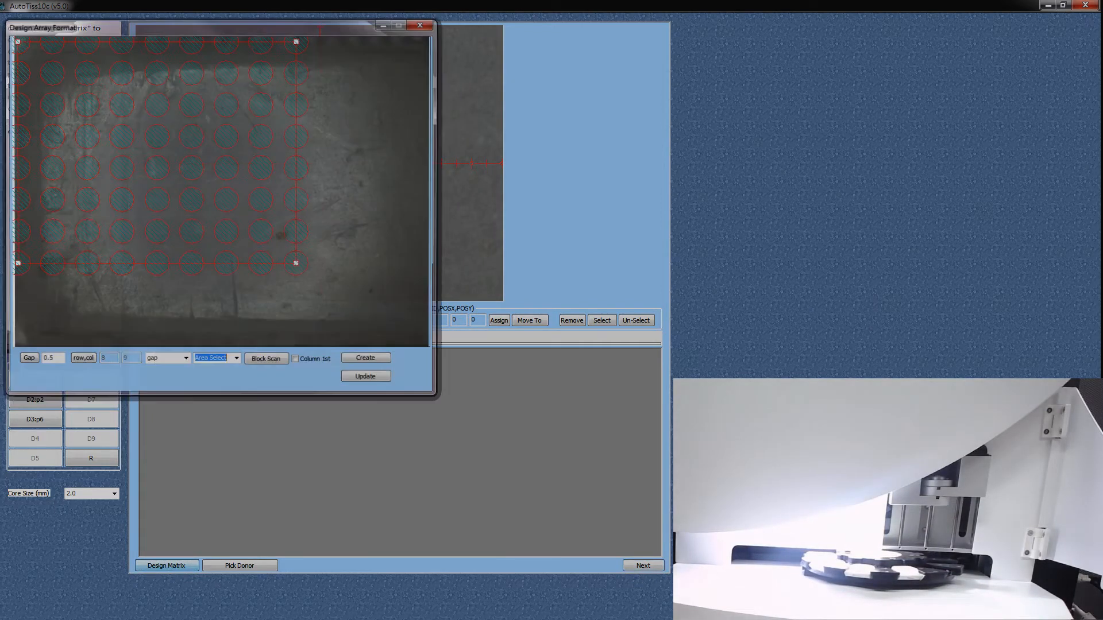
pyautogui.moveTo(156, 152); pyautogui.dragTo(234, 193)
pyautogui.moveTo(374, 305); pyautogui.dragTo(345, 178)
pyautogui.moveTo(218, 129); pyautogui.dragTo(200, 156)
pyautogui.moveTo(327, 204); pyautogui.dragTo(393, 287)
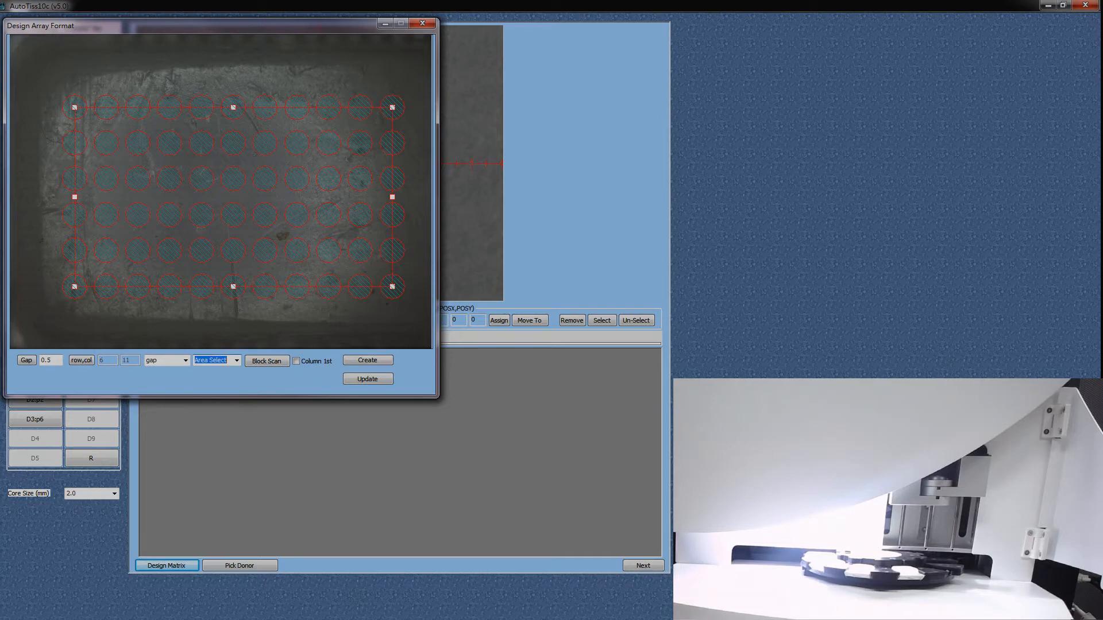
# Step: Set the gap between the array cores to 1 and apply it
pyautogui.moveTo(52, 360); pyautogui.dragTo(40, 360)
pyautogui.write('1')
pyautogui.click(26, 361)
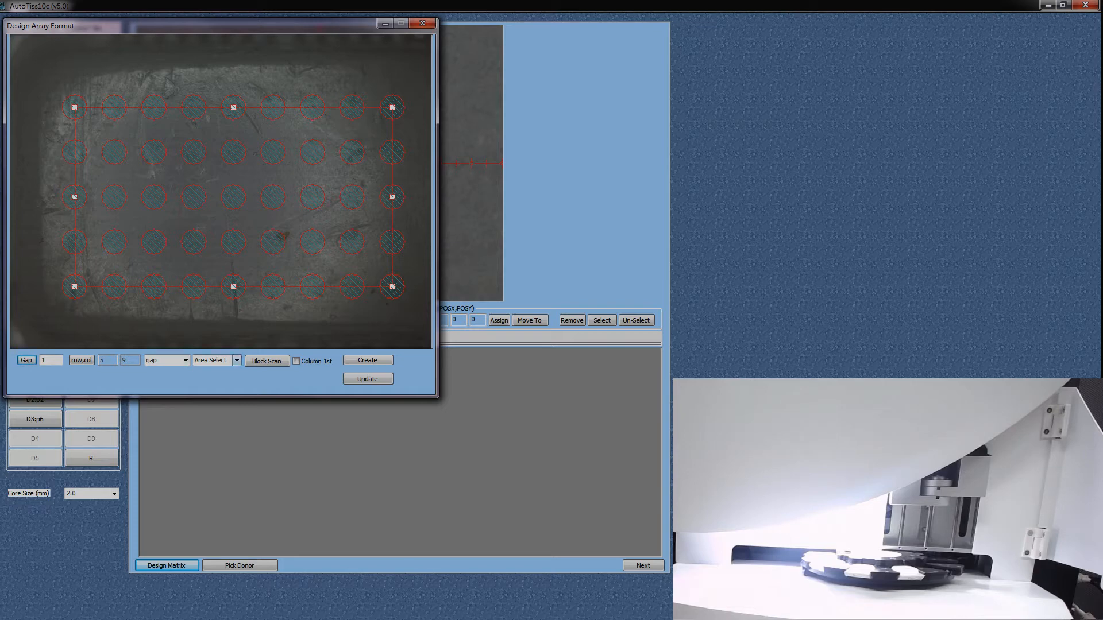
# Step: Switch the array layout to rows and columns and apply a grid of 3 rows by 3 columns
pyautogui.click(184, 360)
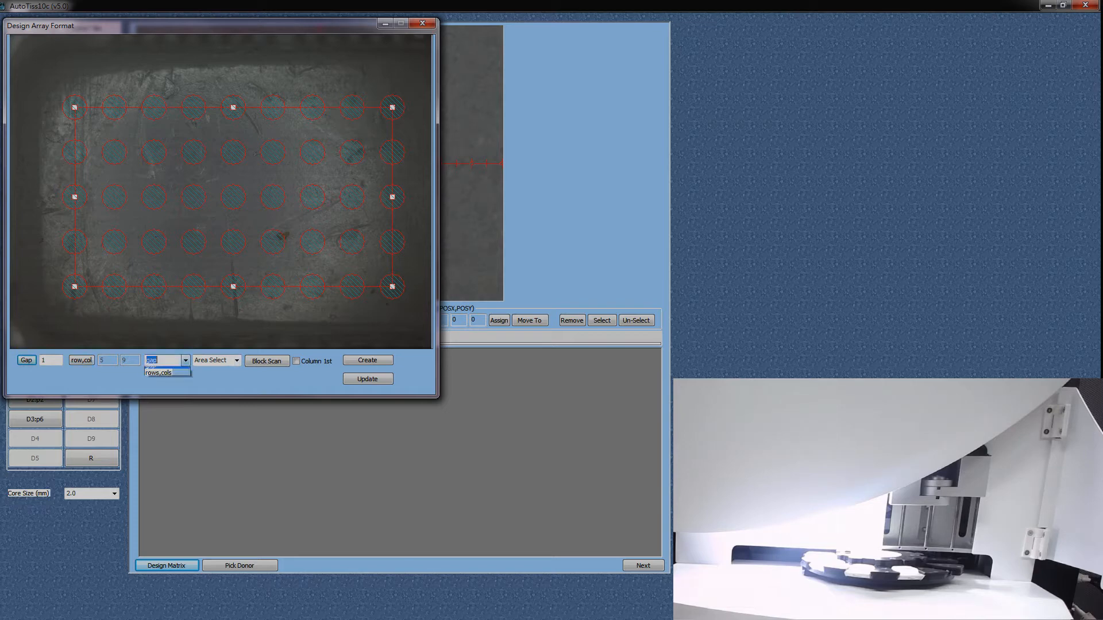
pyautogui.click(166, 379)
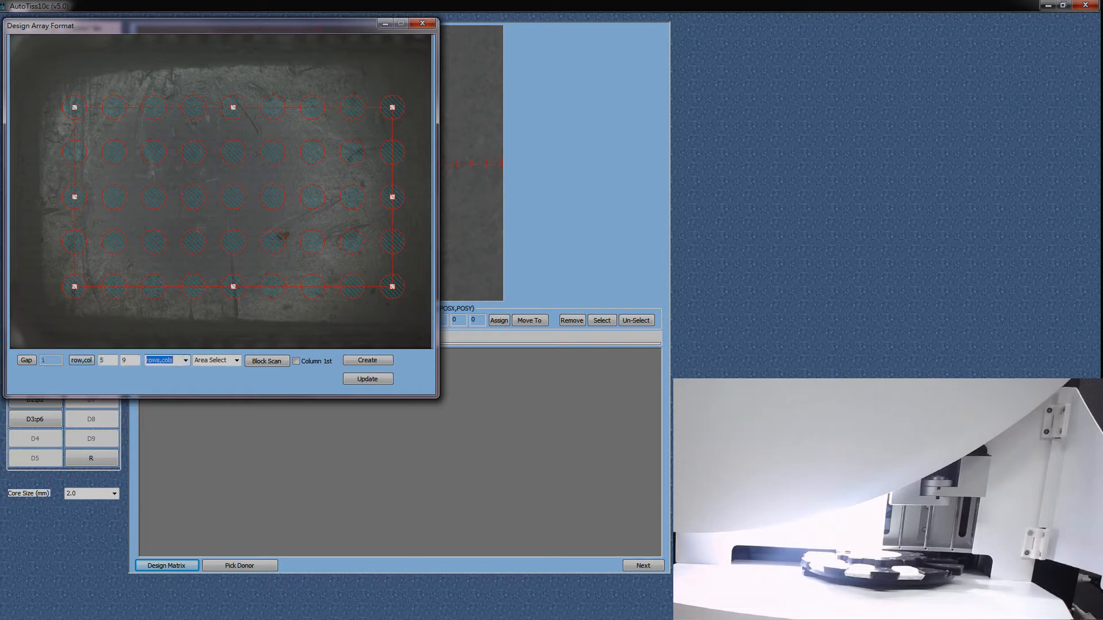
pyautogui.doubleClick(102, 360)
pyautogui.write('3')
pyautogui.press('Tab')
pyautogui.write('3')
pyautogui.click(81, 360)
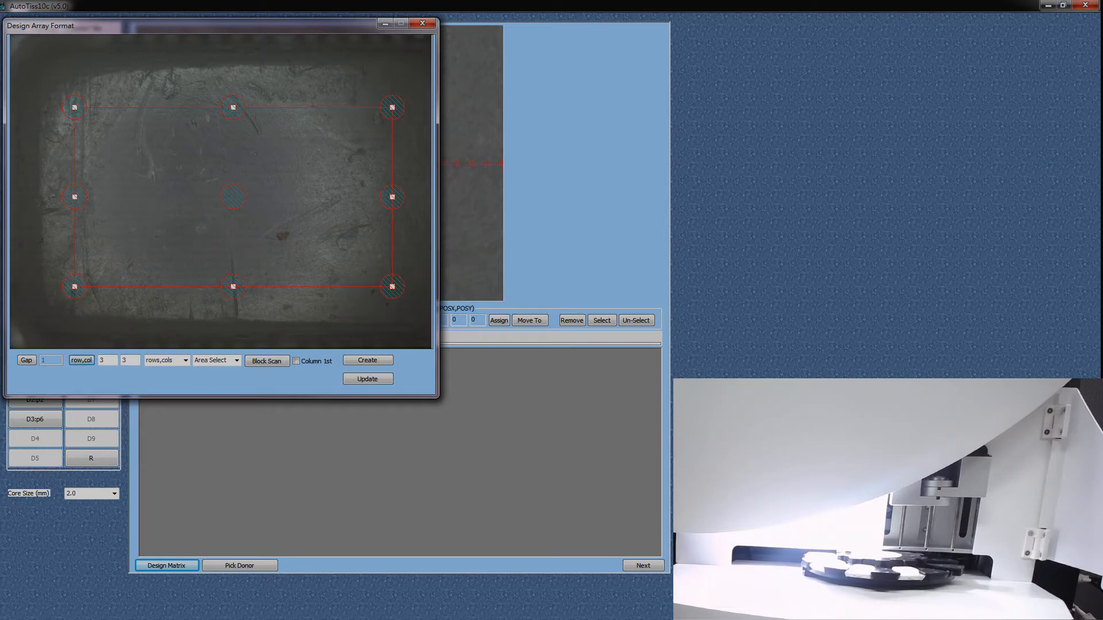
# Step: Shrink the 3 by 3 array area and position it in the upper-left part of the recipient block
pyautogui.moveTo(392, 287); pyautogui.dragTo(165, 181)
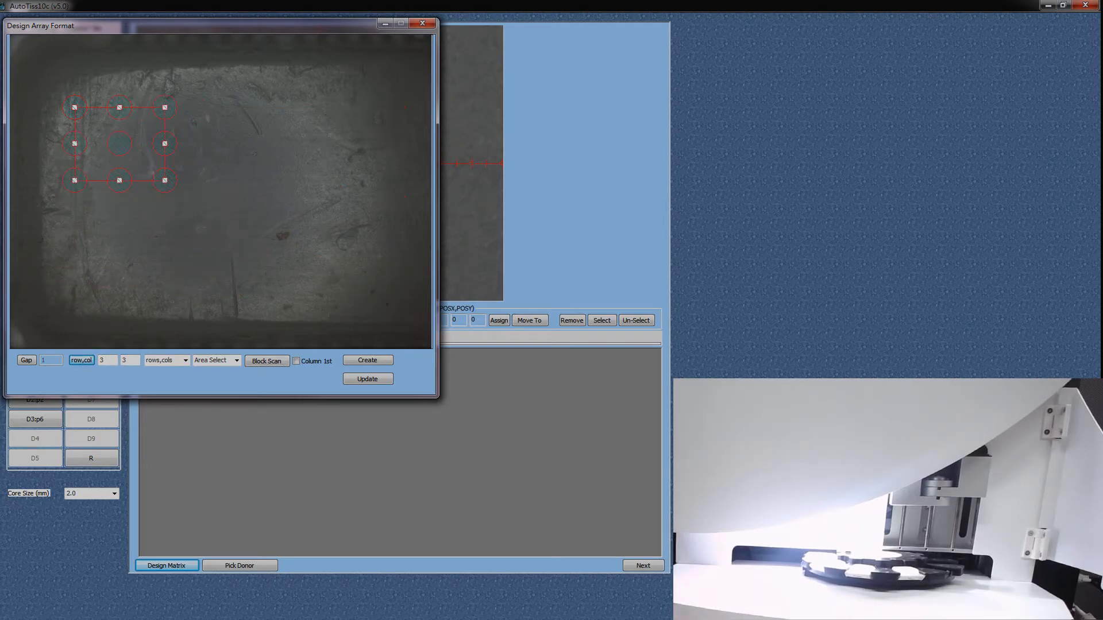
pyautogui.moveTo(119, 143); pyautogui.dragTo(123, 147)
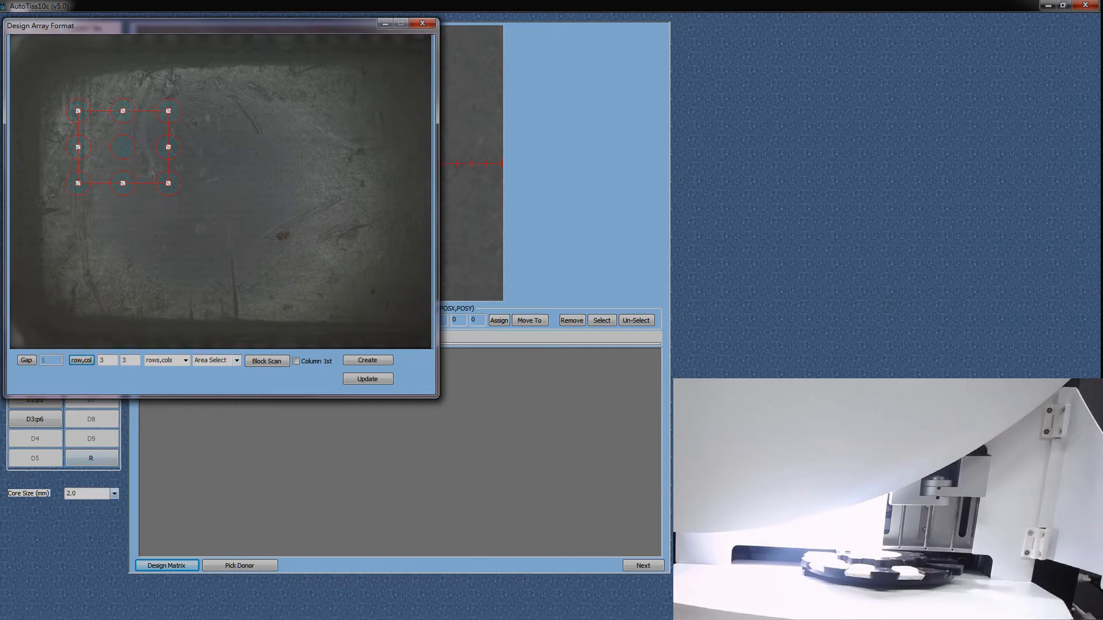
# Step: Set the core size to 0.6 mm, then switch the array layout to gap mode and apply a gap of 0.5
pyautogui.click(114, 493)
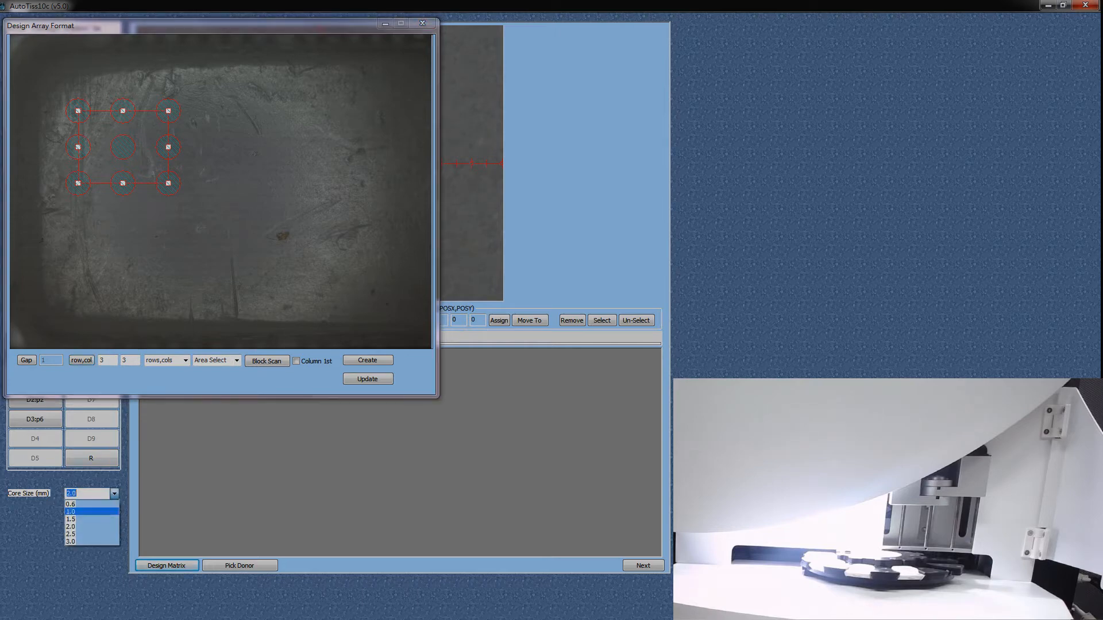
pyautogui.click(75, 504)
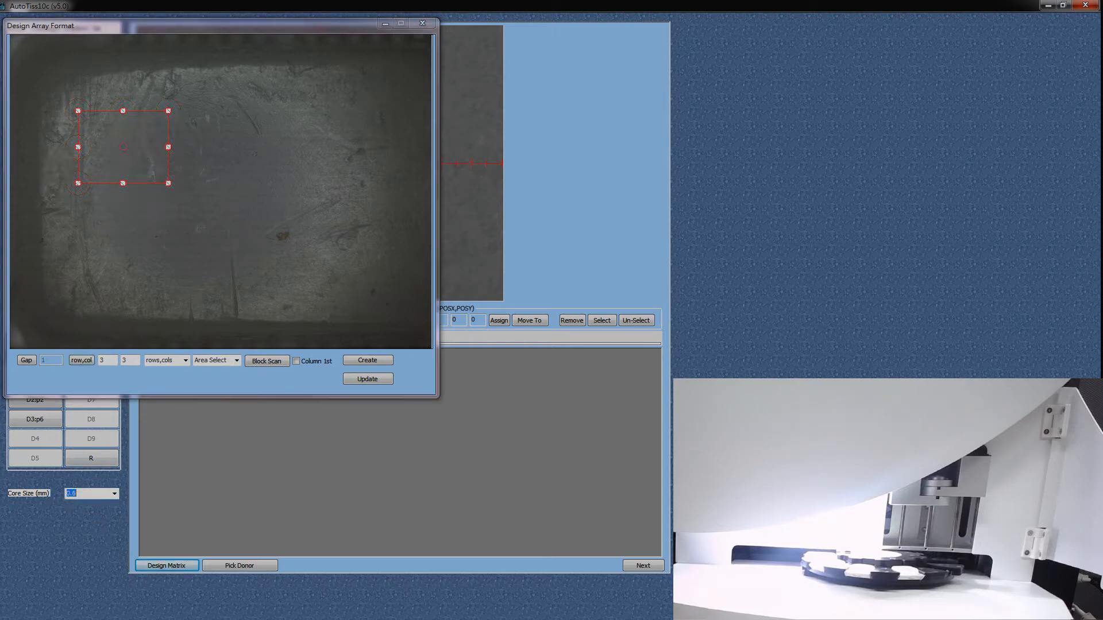
pyautogui.click(186, 360)
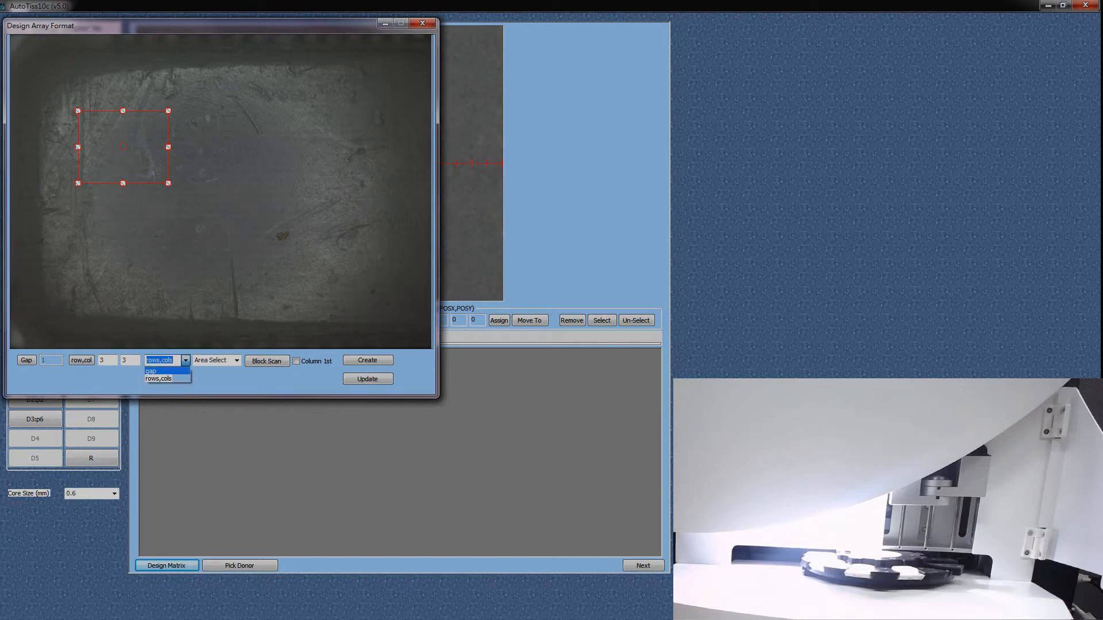
pyautogui.click(162, 370)
pyautogui.doubleClick(44, 360)
pyautogui.write('0.5')
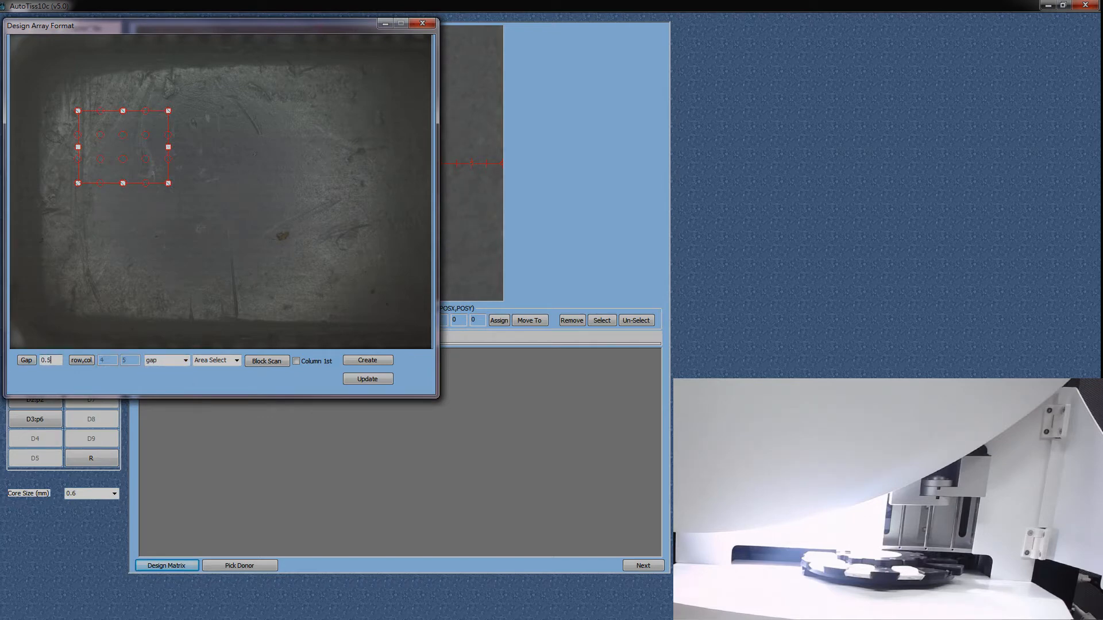
pyautogui.click(27, 360)
# Step: Enlarge and reposition the array area to cover most of the recipient block surface
pyautogui.moveTo(168, 183); pyautogui.dragTo(405, 310)
pyautogui.moveTo(298, 241); pyautogui.dragTo(283, 223)
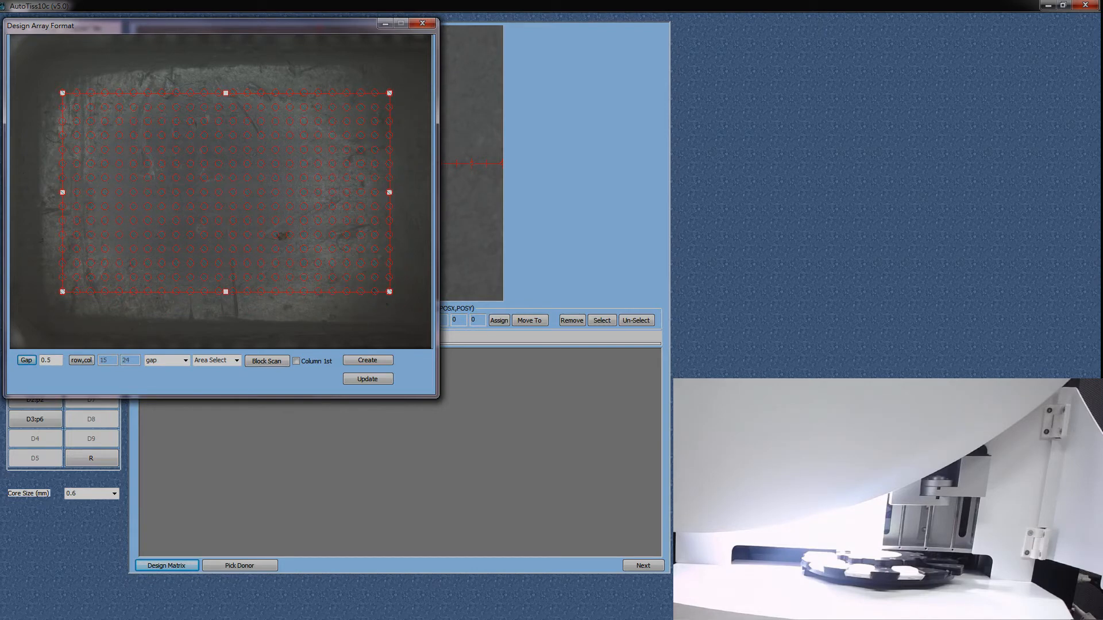
pyautogui.moveTo(390, 292); pyautogui.dragTo(418, 309)
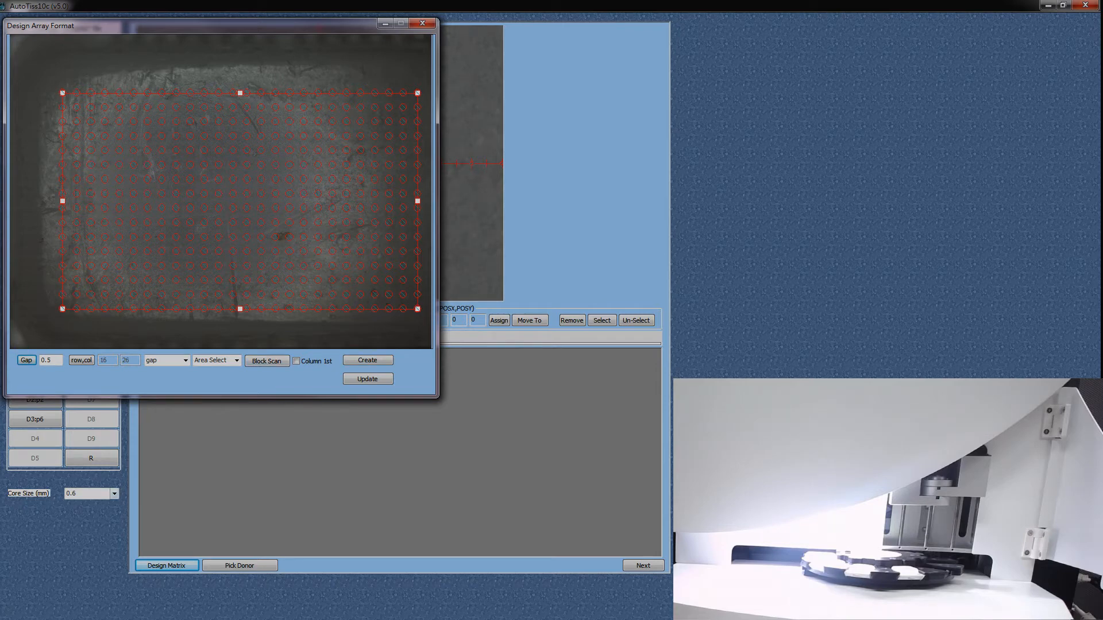
# Step: Set the core size to 1.0 mm and reapply the 0.5 gap to the array
pyautogui.click(115, 494)
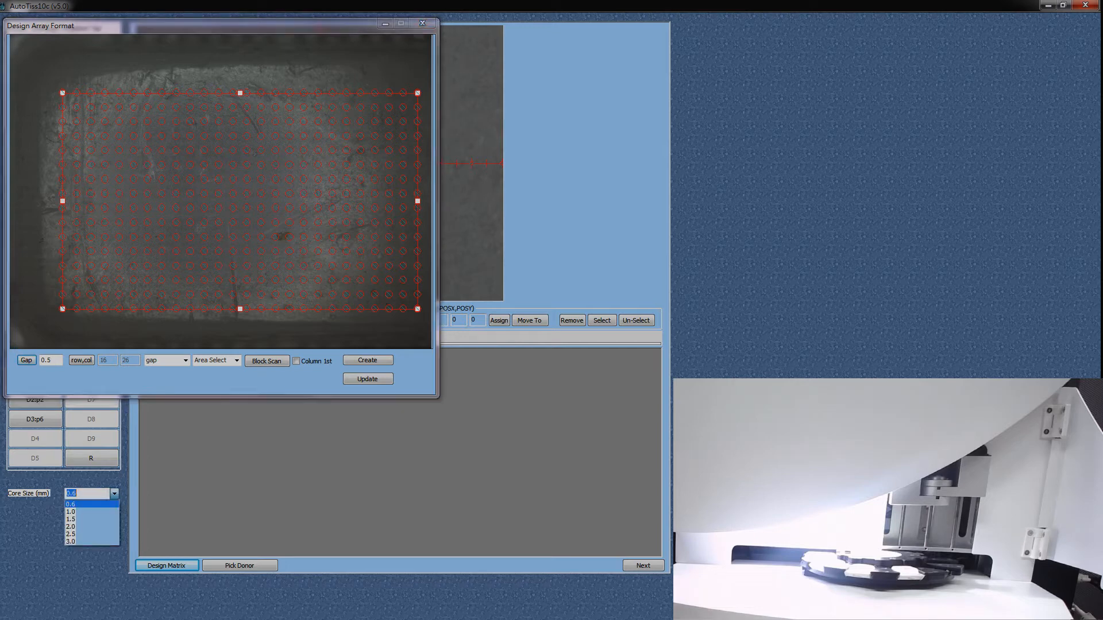
pyautogui.click(91, 512)
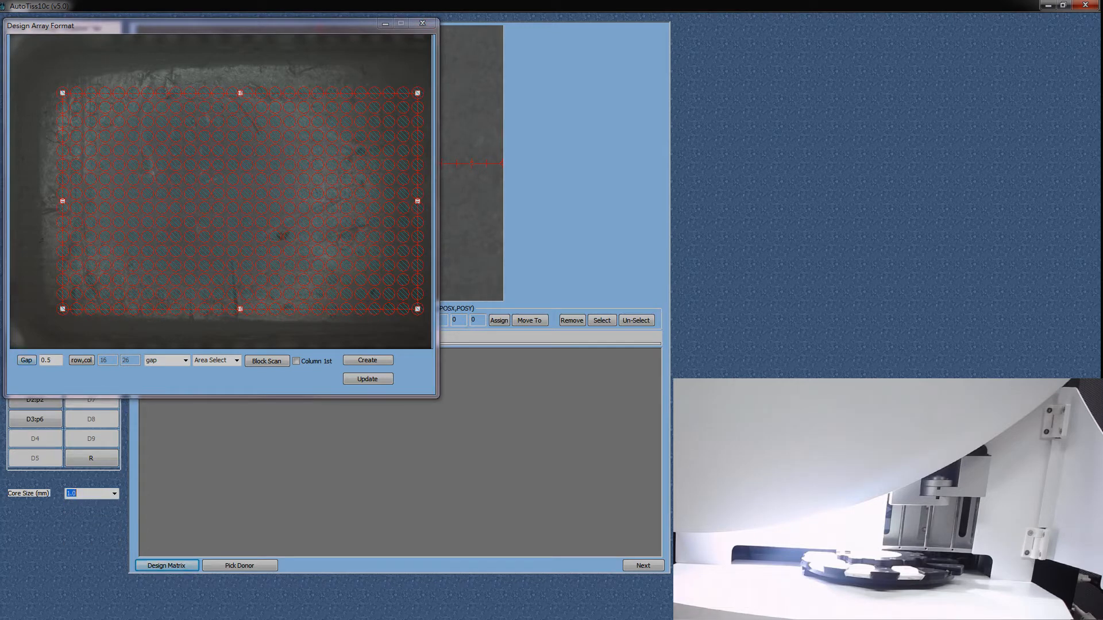
pyautogui.click(27, 360)
# Step: Shrink the array area to 8 rows by 11 columns around the block's centre and create the matrix, closing the array editor
pyautogui.moveTo(418, 309); pyautogui.dragTo(255, 234)
pyautogui.moveTo(172, 172); pyautogui.dragTo(237, 204)
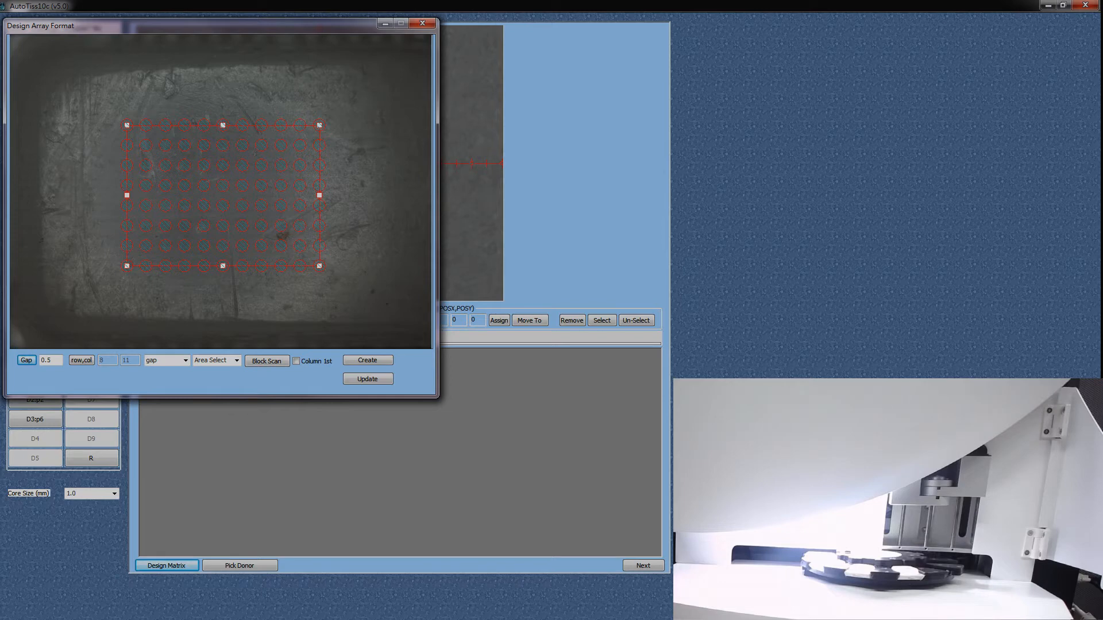
pyautogui.moveTo(237, 204); pyautogui.dragTo(244, 209)
pyautogui.click(368, 360)
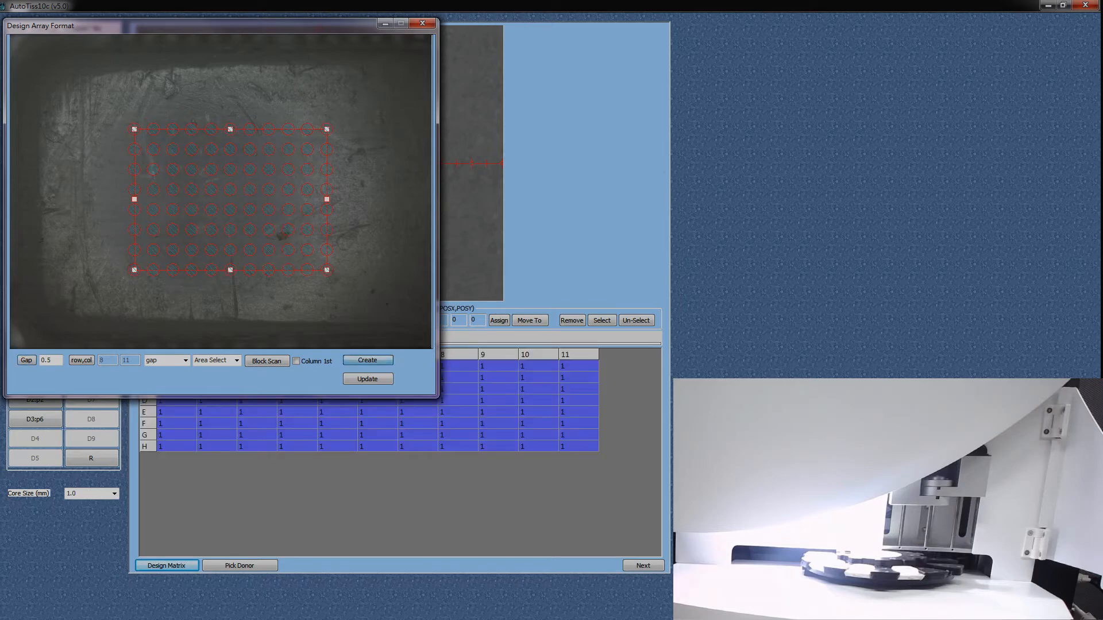
pyautogui.click(422, 23)
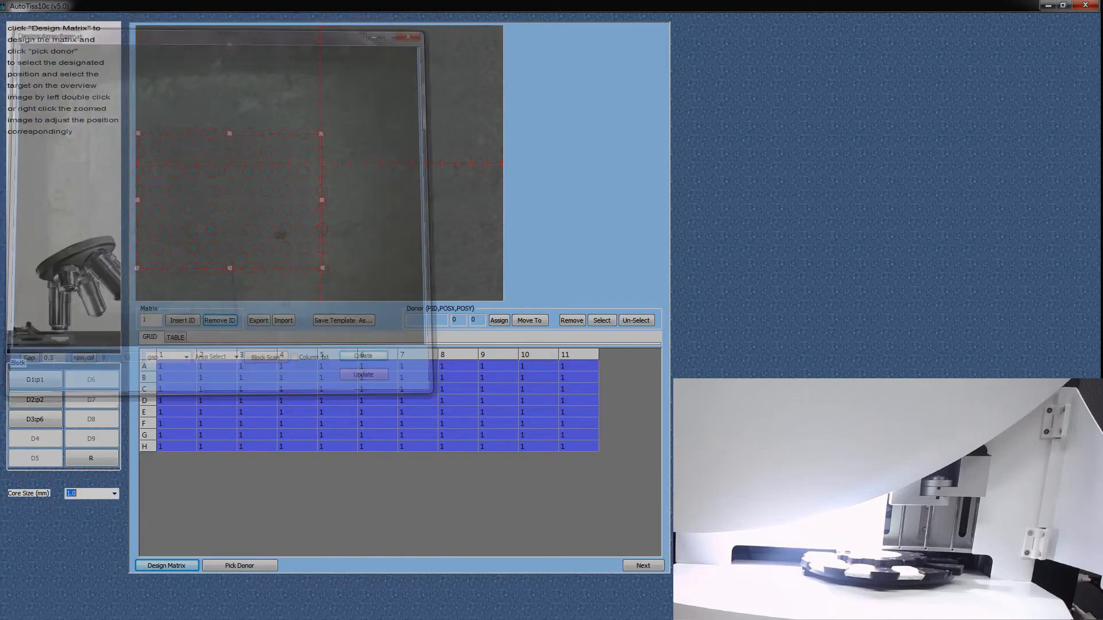
# Step: Open core selection for Donor 1 and lower the overlap to its minimum to reveal the block image
pyautogui.click(239, 566)
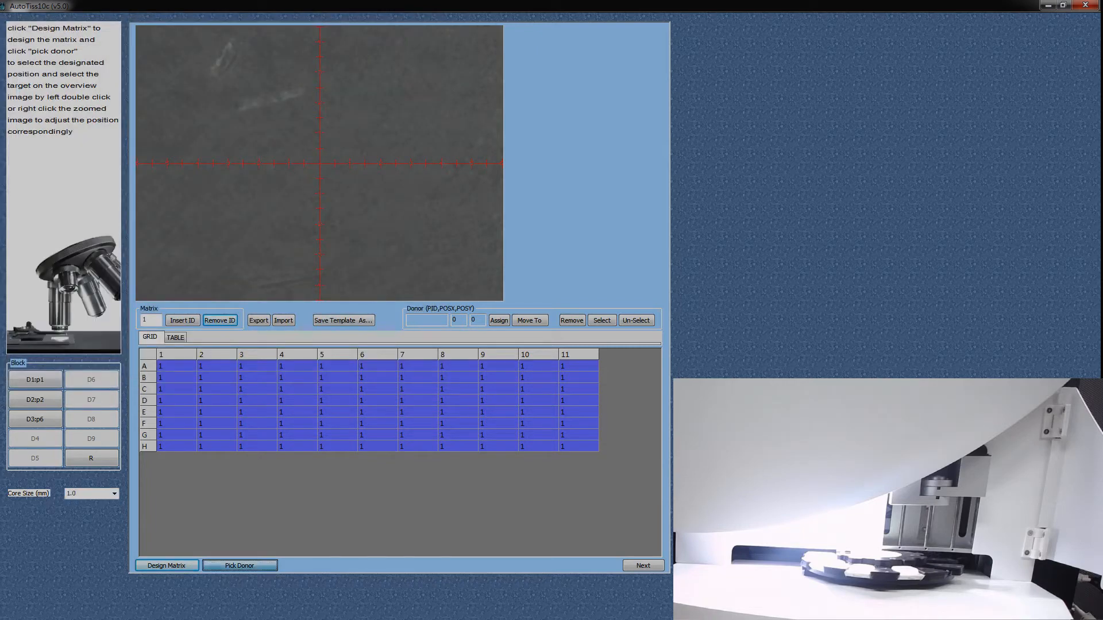
pyautogui.click(274, 459)
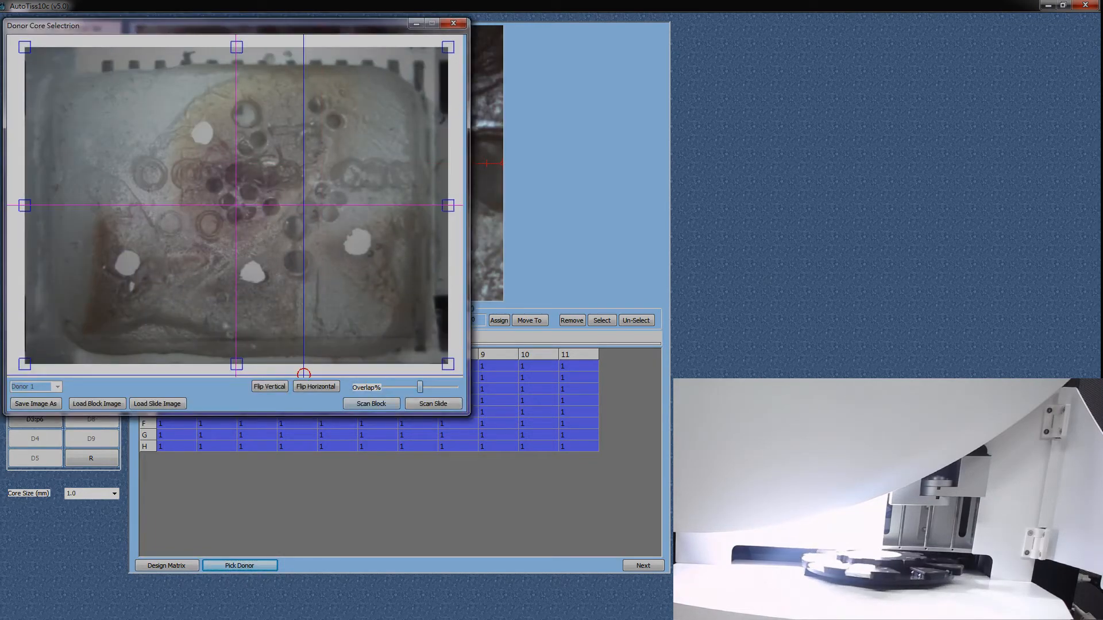
pyautogui.moveTo(419, 387); pyautogui.dragTo(384, 387)
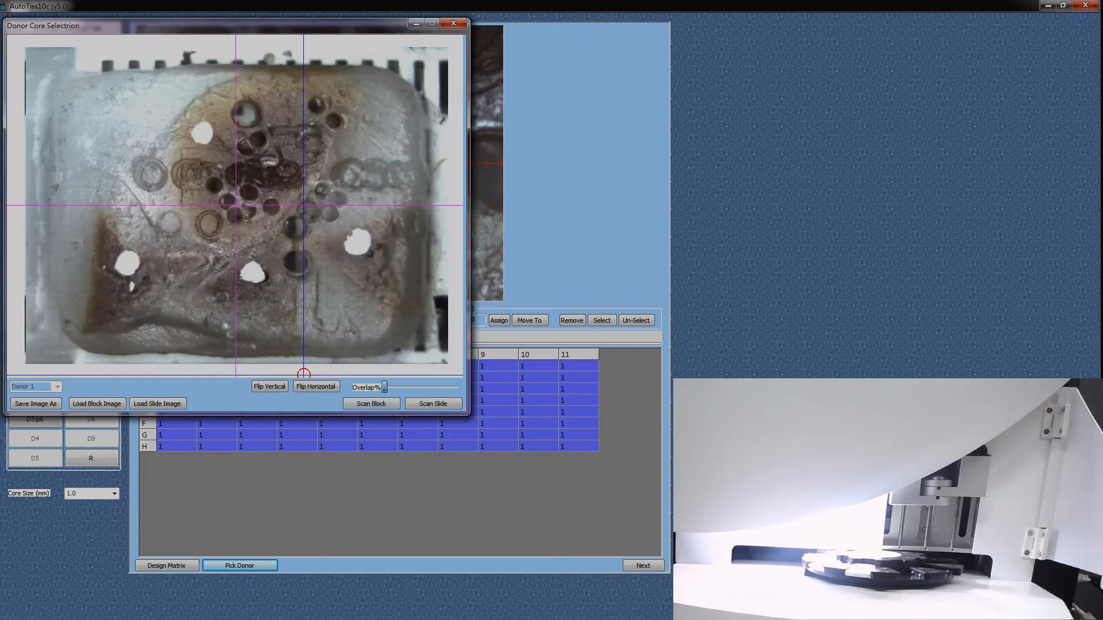
# Step: Pick the uppermost white spot on the Donor 1 block and assign it to matrix cell A1, keeping the magnified view uncovered
pyautogui.click(206, 133)
pyautogui.moveTo(254, 26); pyautogui.dragTo(800, 42)
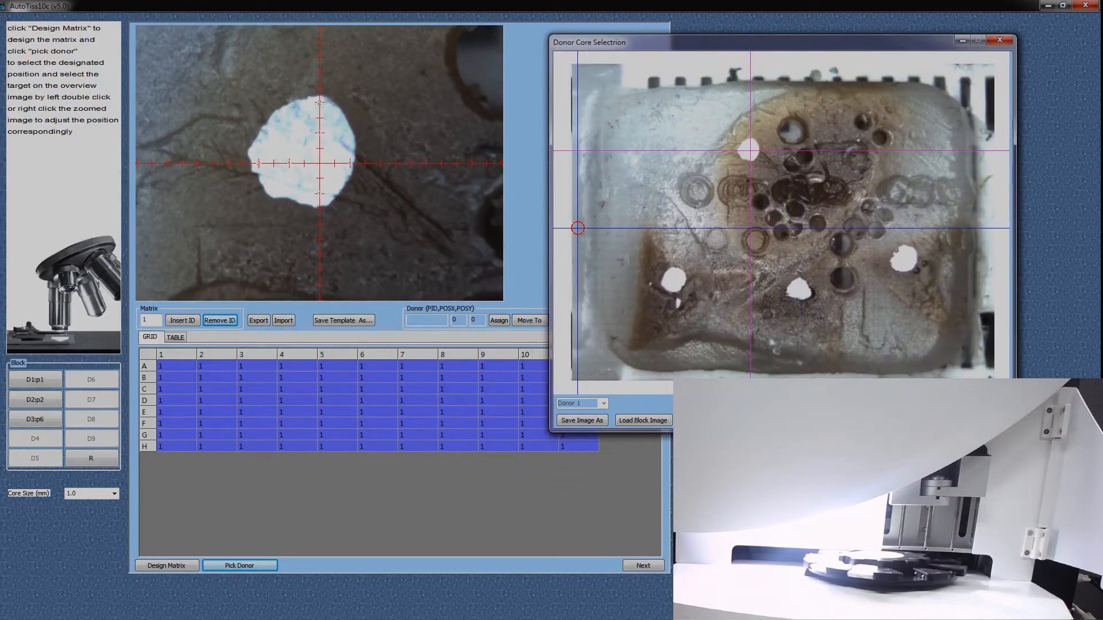
pyautogui.click(176, 366)
pyautogui.click(498, 320)
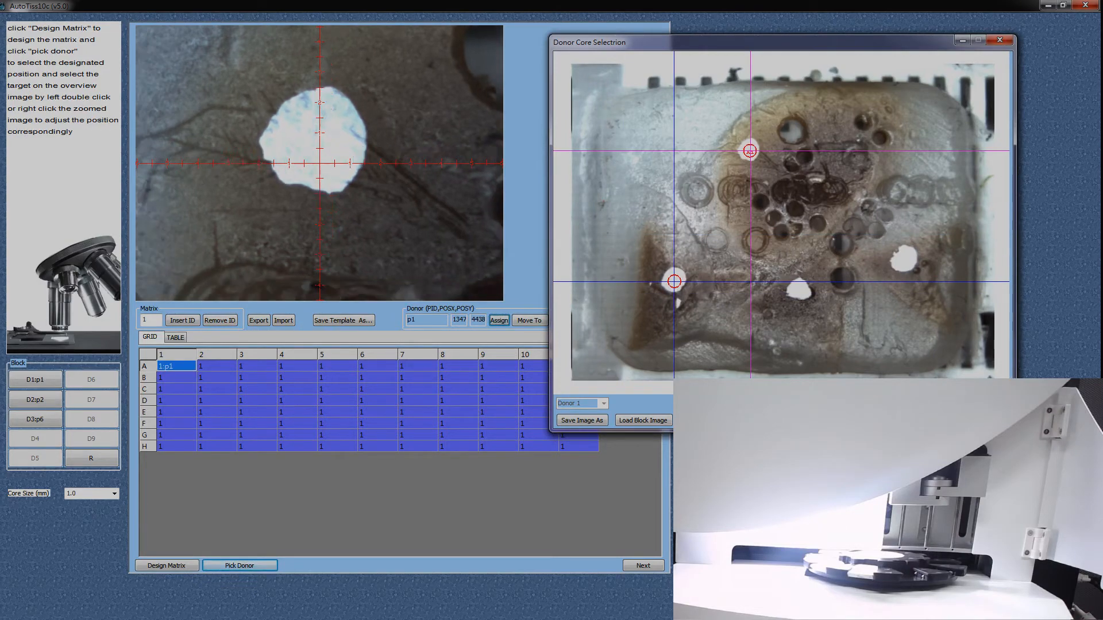
# Step: Assign the lower-left and lower-middle white spots of the Donor 1 block to matrix cells A2 and A3
pyautogui.doubleClick(675, 282)
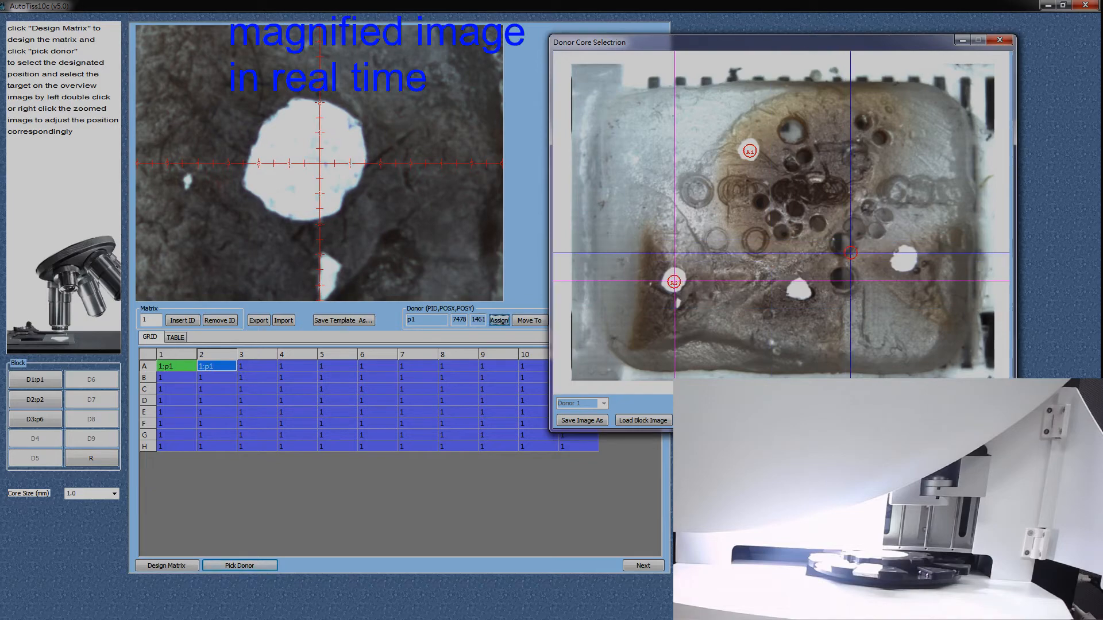
pyautogui.doubleClick(799, 290)
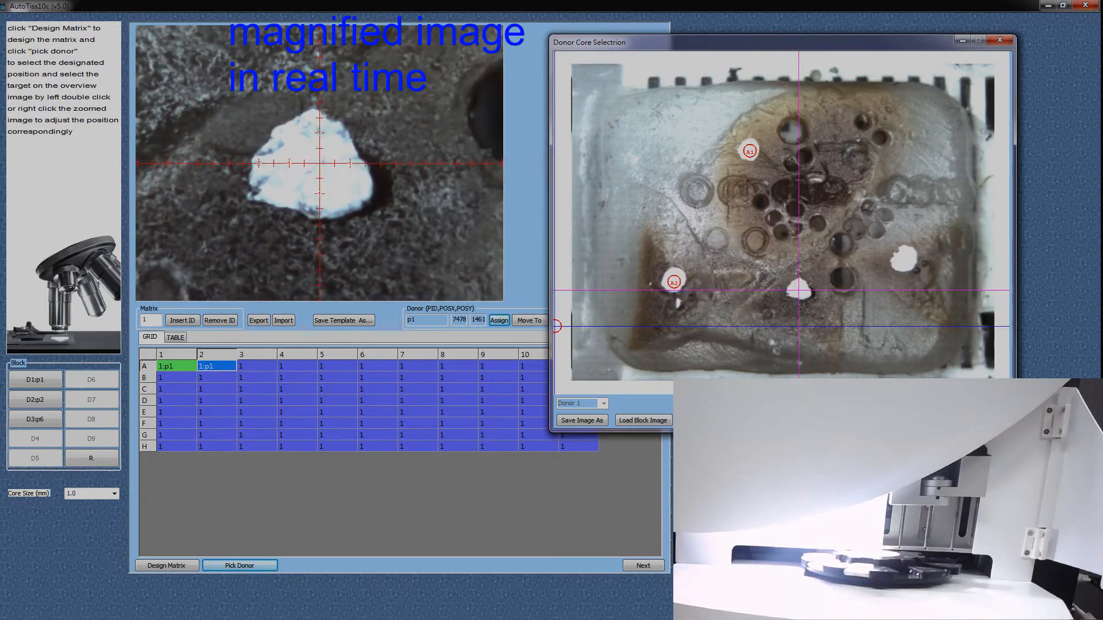
pyautogui.click(498, 320)
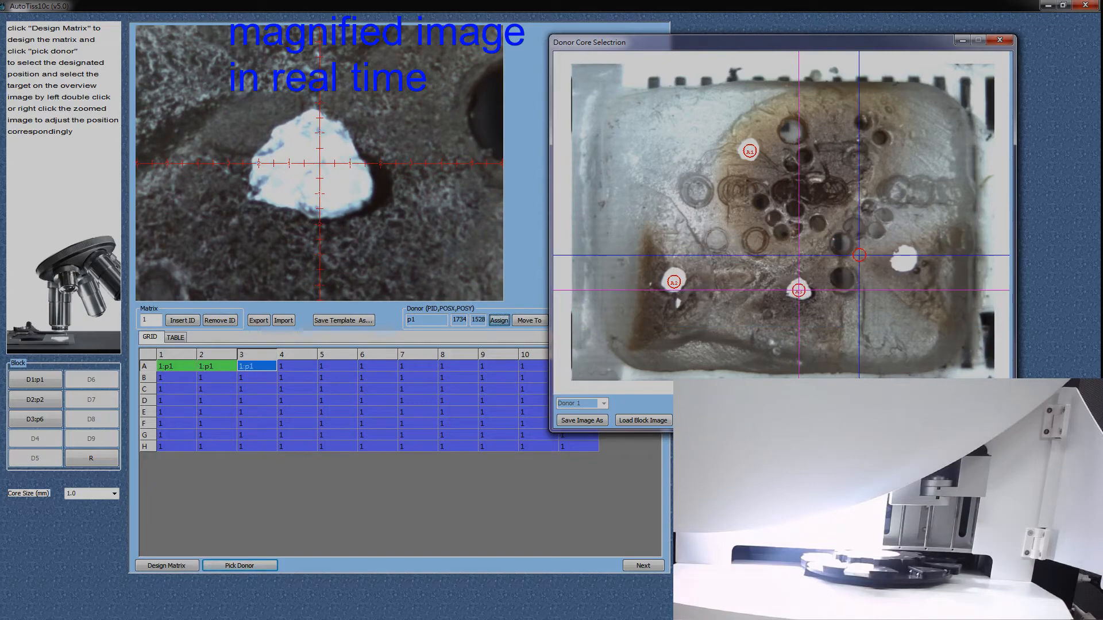
# Step: Target the rightmost white spot, recentre on the small dark spot beside it in the magnified image, and assign it to cell A4
pyautogui.doubleClick(902, 260)
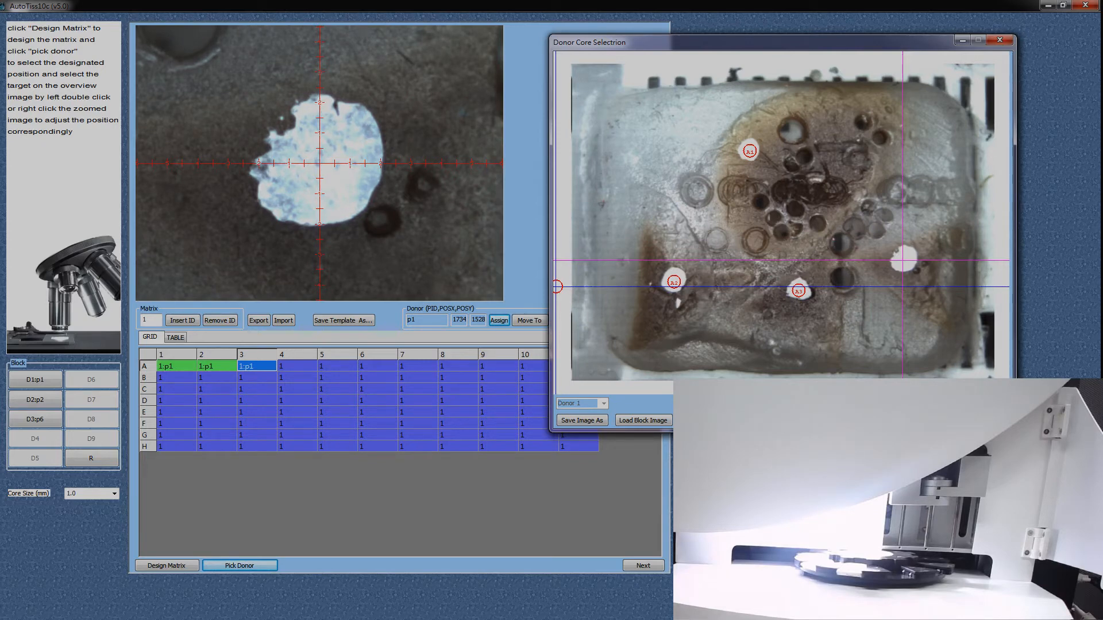
pyautogui.rightClick(389, 229)
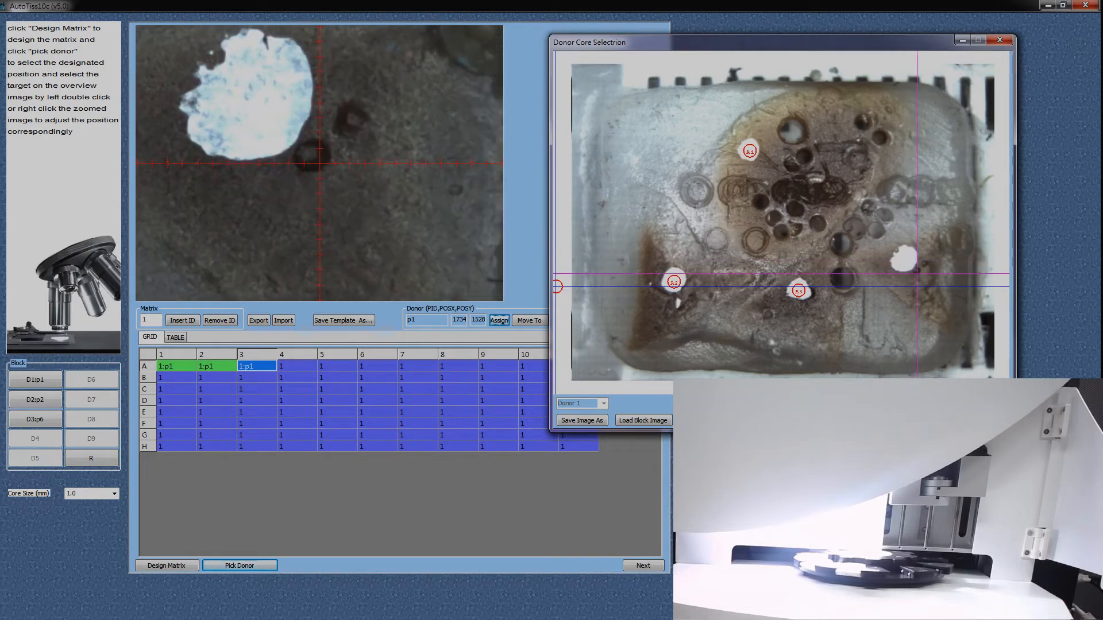
pyautogui.click(499, 320)
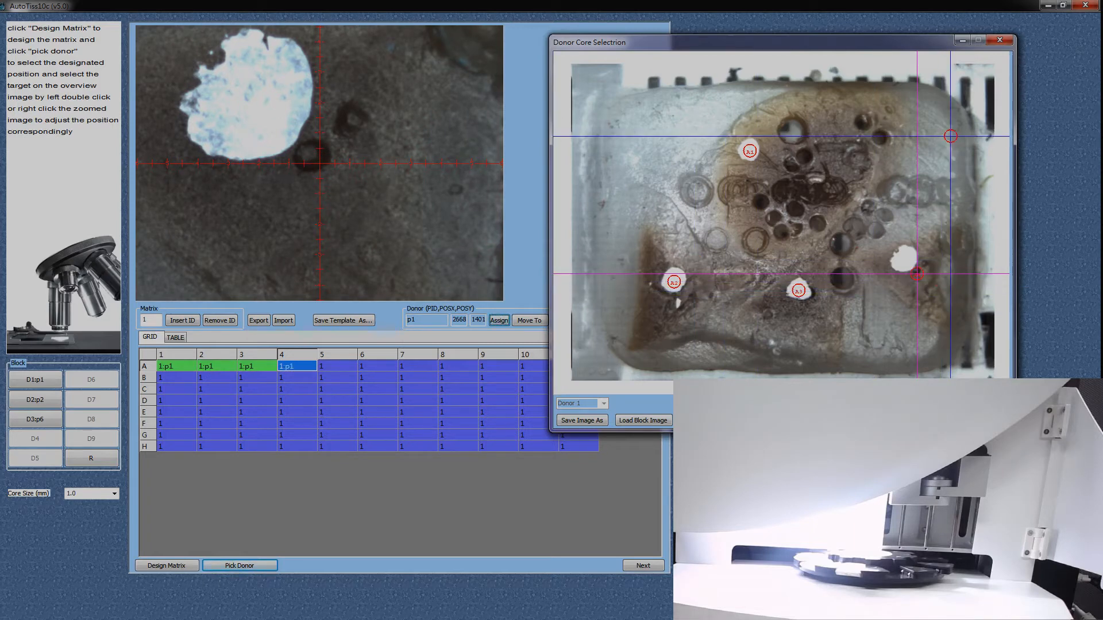
# Step: Open core selection for Donor 2 and reposition its window to give room for aligning the images
pyautogui.click(264, 565)
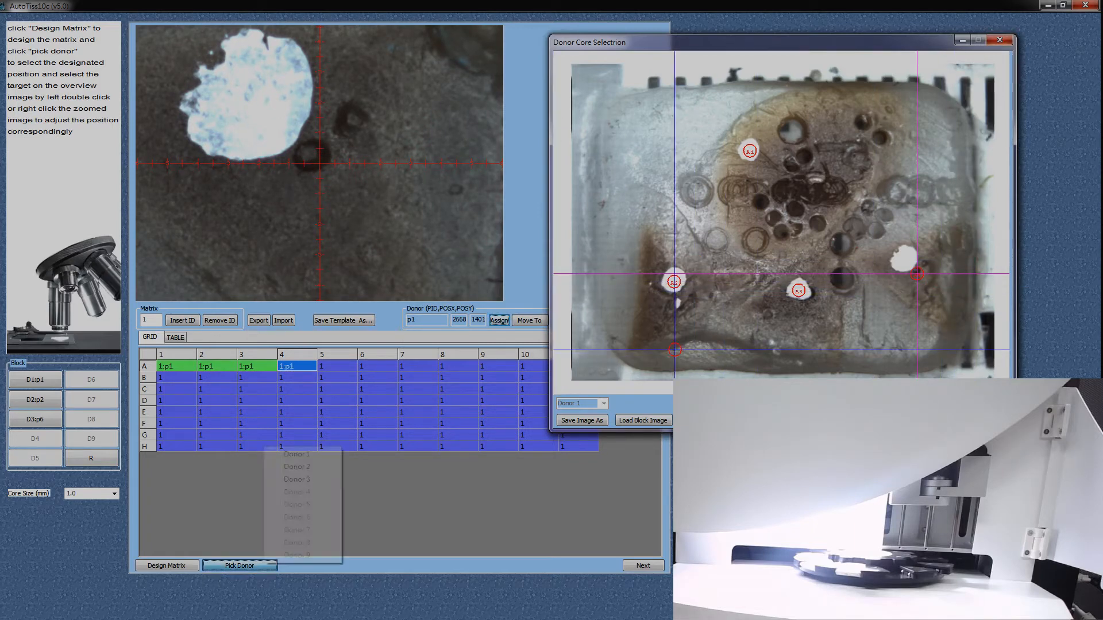
pyautogui.click(303, 467)
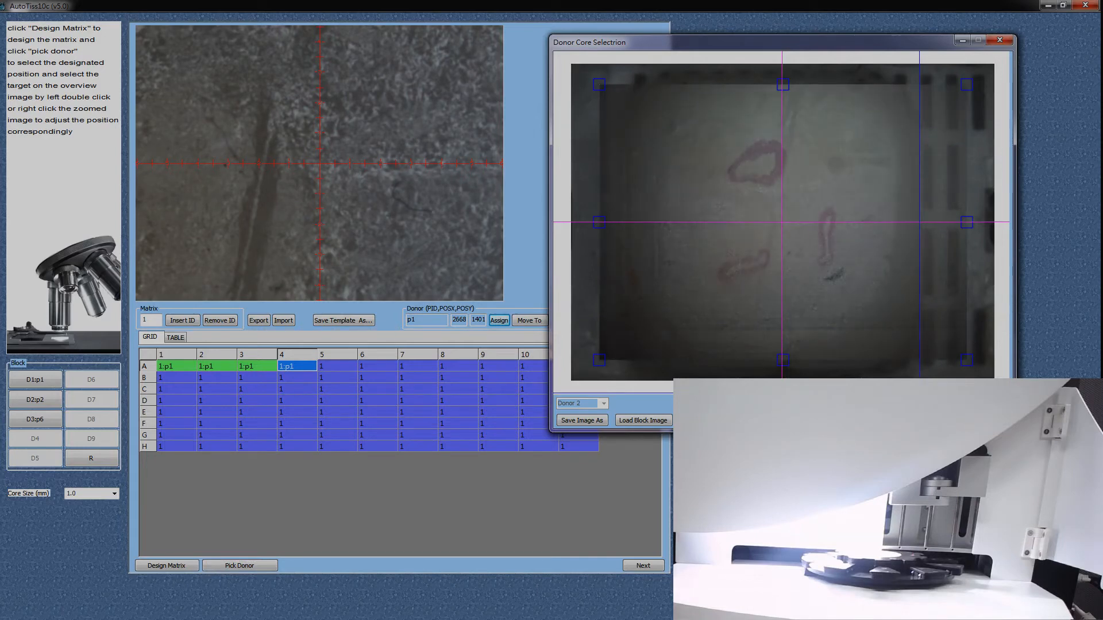
pyautogui.moveTo(831, 42); pyautogui.dragTo(830, 21)
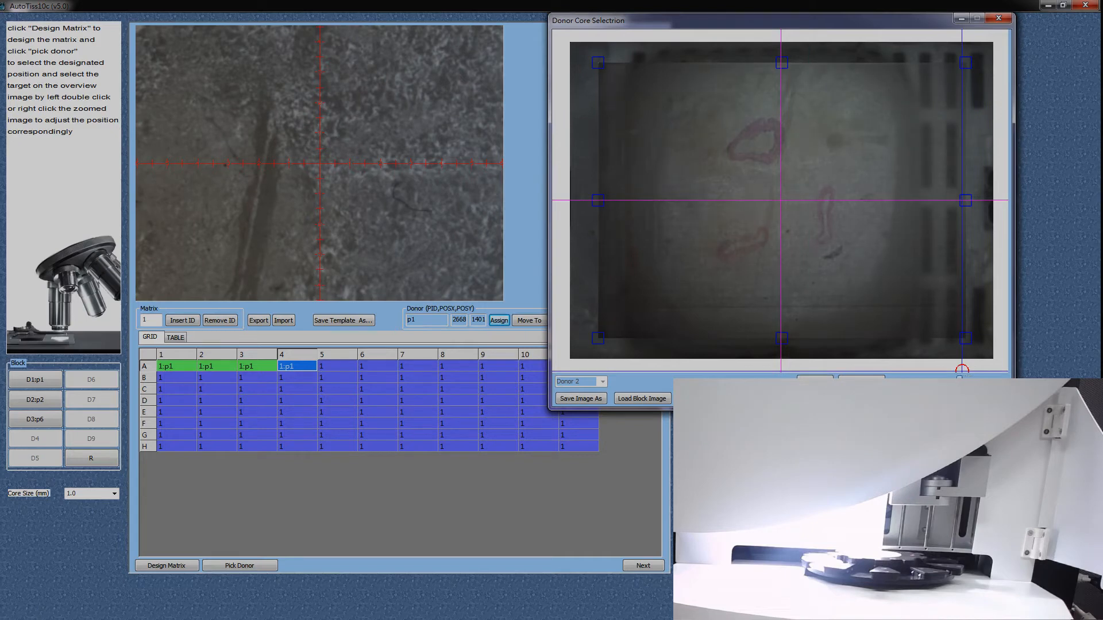
pyautogui.moveTo(763, 21); pyautogui.dragTo(532, 33)
# Step: Rotate, resize and reposition the slide overlay on the Donor 2 block image
pyautogui.moveTo(734, 351); pyautogui.dragTo(777, 202)
pyautogui.moveTo(641, 319); pyautogui.dragTo(688, 357)
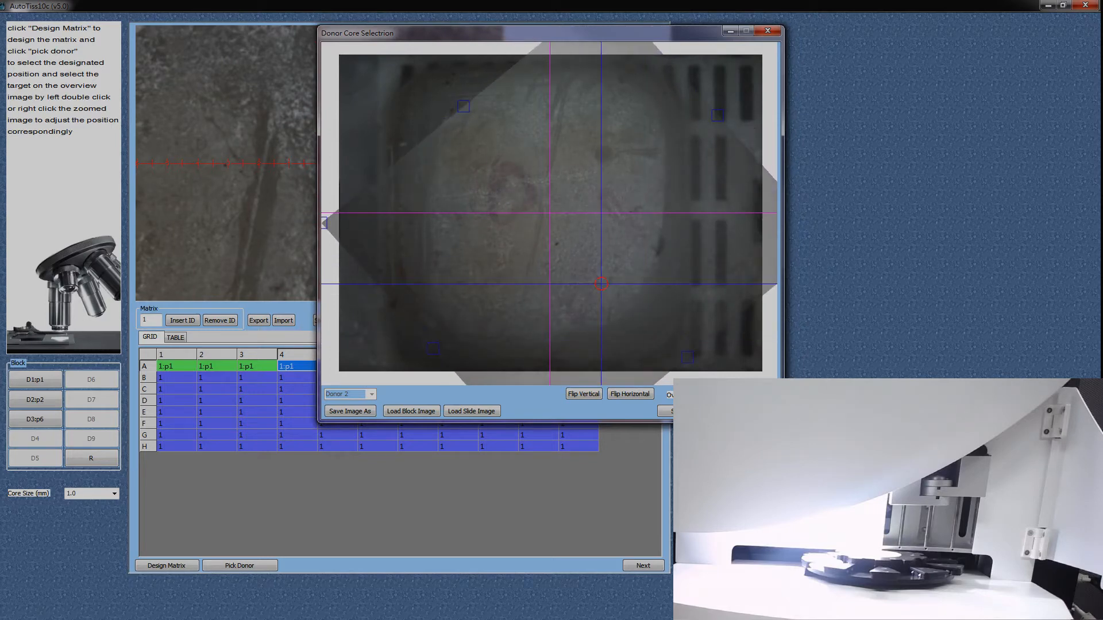
pyautogui.moveTo(434, 348); pyautogui.dragTo(415, 365)
pyautogui.moveTo(439, 298); pyautogui.dragTo(432, 196)
pyautogui.moveTo(680, 324); pyautogui.dragTo(639, 269)
pyautogui.moveTo(718, 366); pyautogui.dragTo(697, 307)
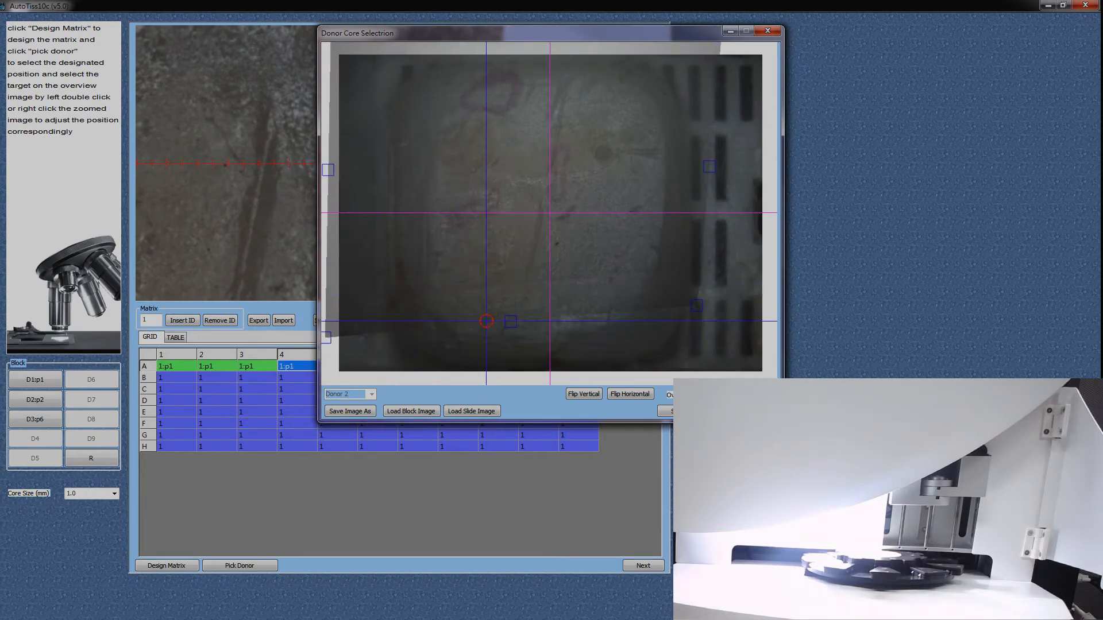
pyautogui.moveTo(402, 281); pyautogui.dragTo(567, 314)
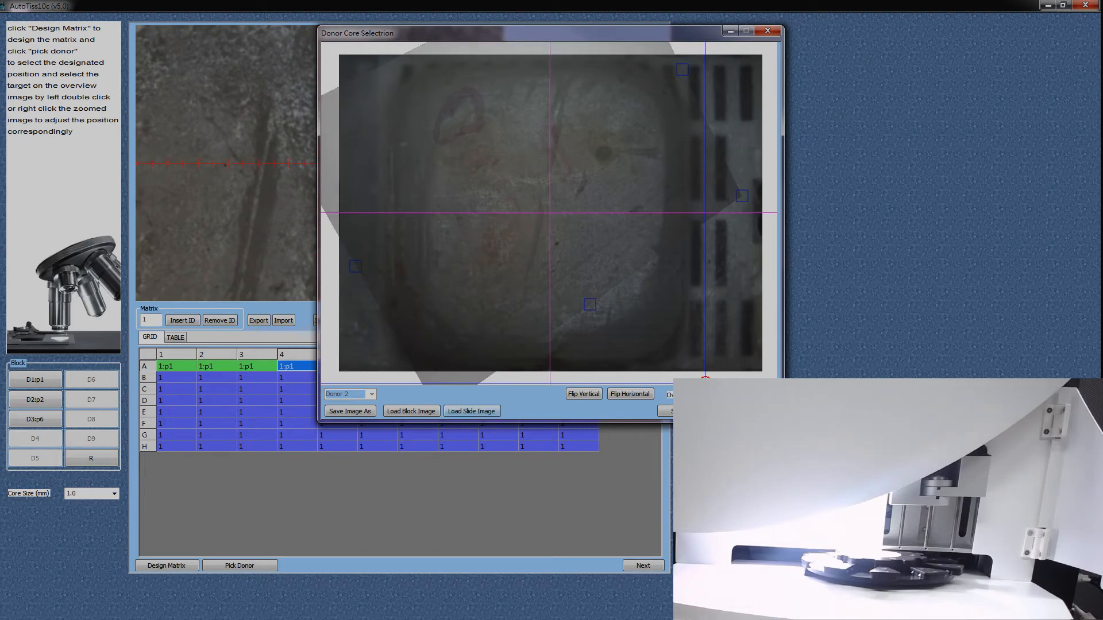
# Step: Load a stained tissue slide image for Donor 2 and adjust its overlay to fit over the block
pyautogui.click(472, 411)
pyautogui.doubleClick(520, 195)
pyautogui.moveTo(473, 276); pyautogui.dragTo(538, 209)
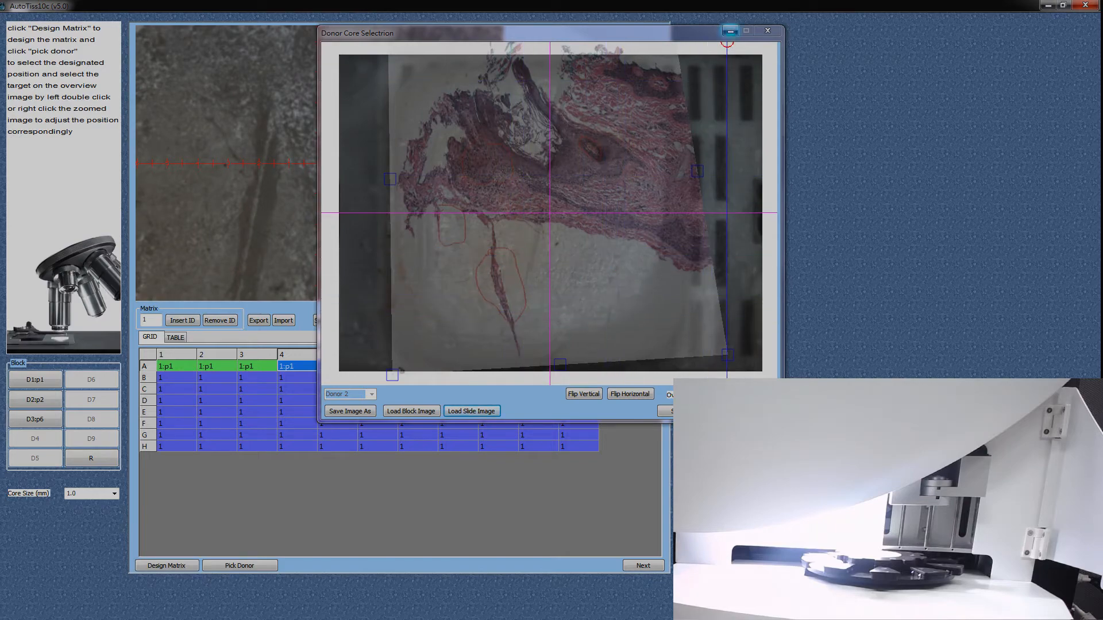
# Step: Open CMU-1-Small-Region.svs from the desktop temp folder in Aperio ImageScope and outline the lower-right dark tissue with the Negative Pen, closing the viewer
pyautogui.click(729, 31)
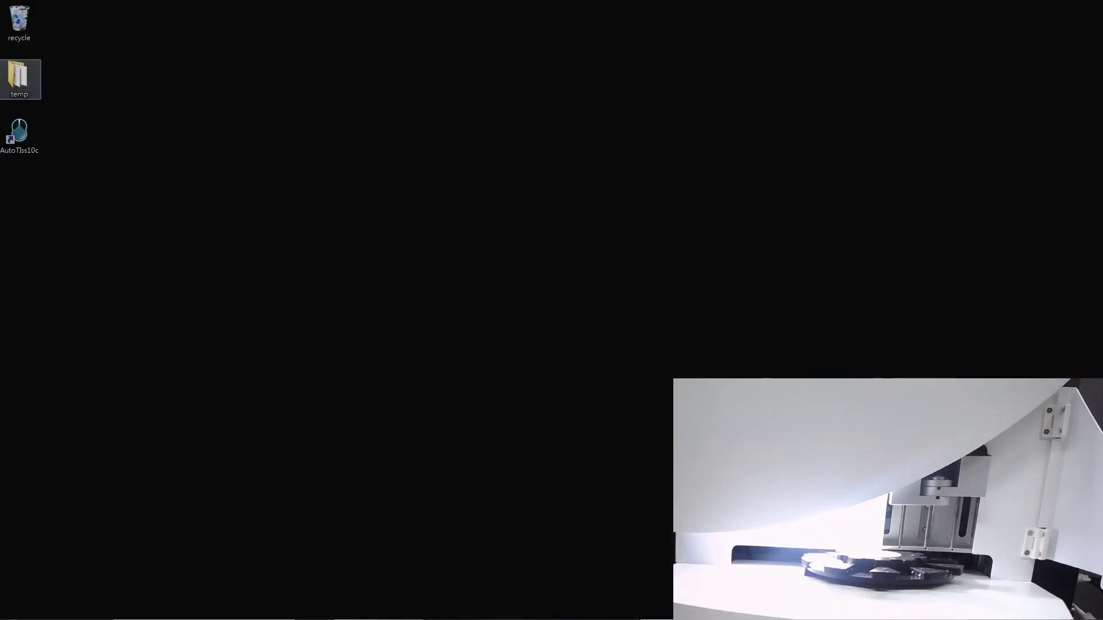
pyautogui.doubleClick(20, 79)
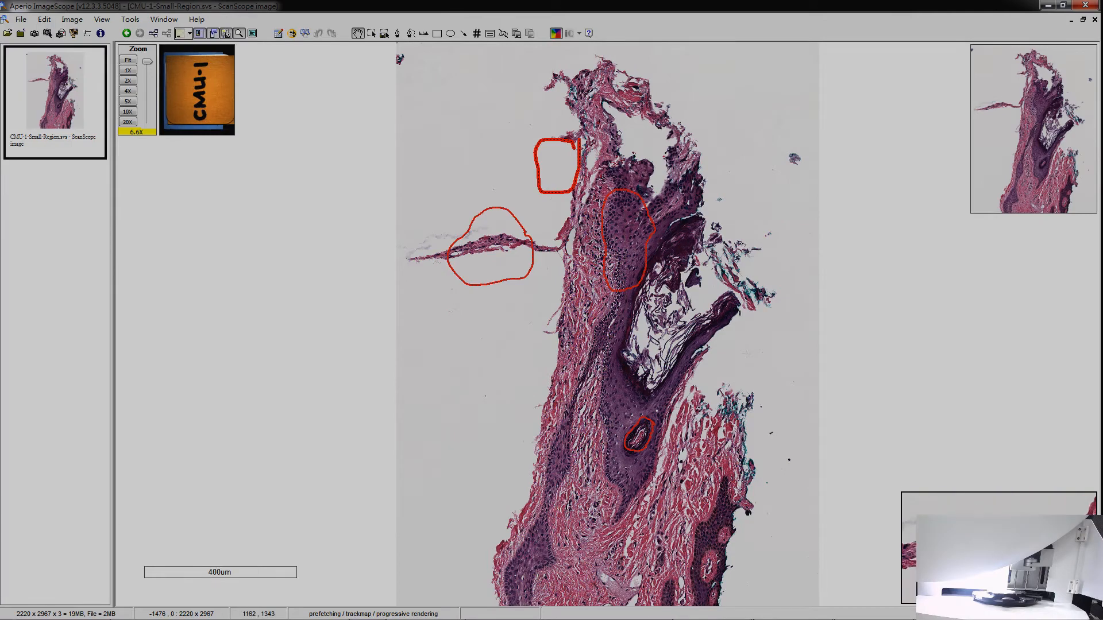
pyautogui.moveTo(570, 228); pyautogui.dragTo(434, 220)
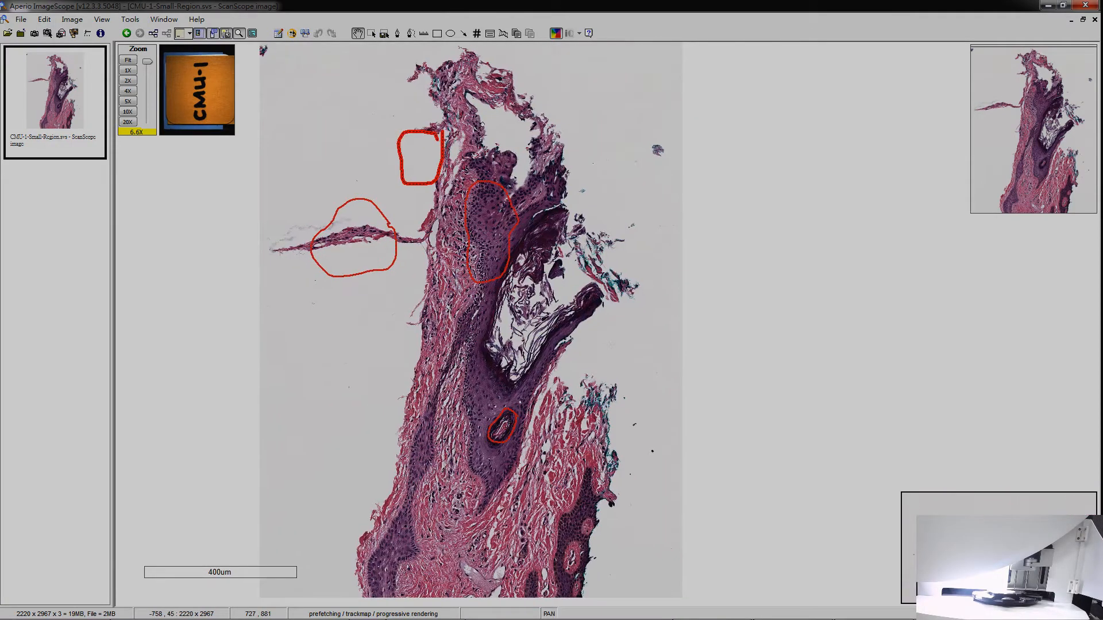
pyautogui.click(410, 33)
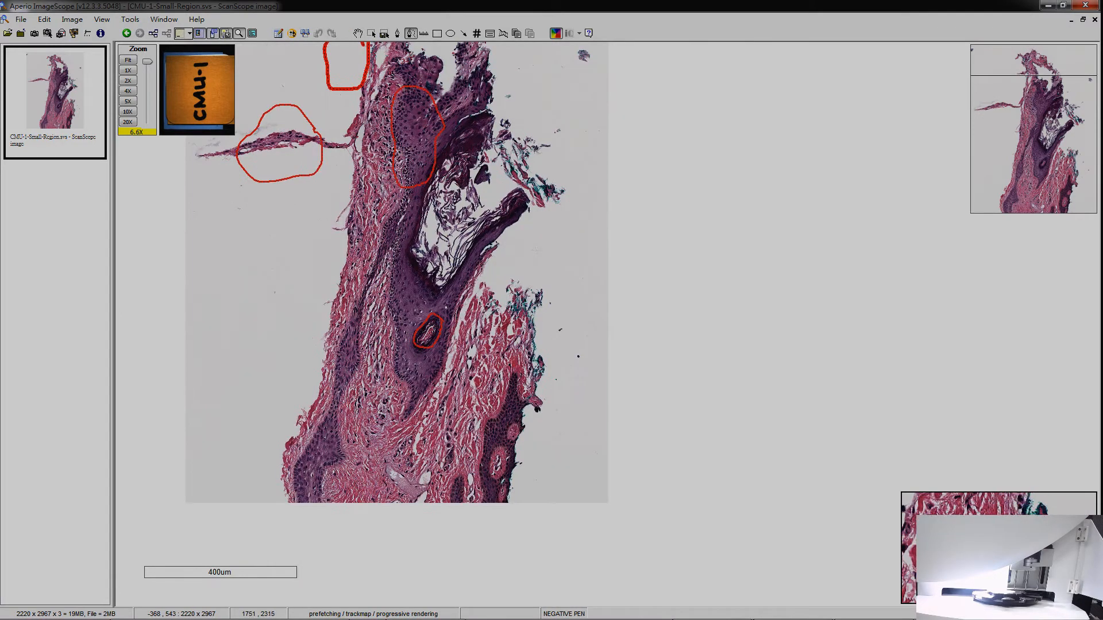
pyautogui.moveTo(515, 367); pyautogui.dragTo(518, 377)
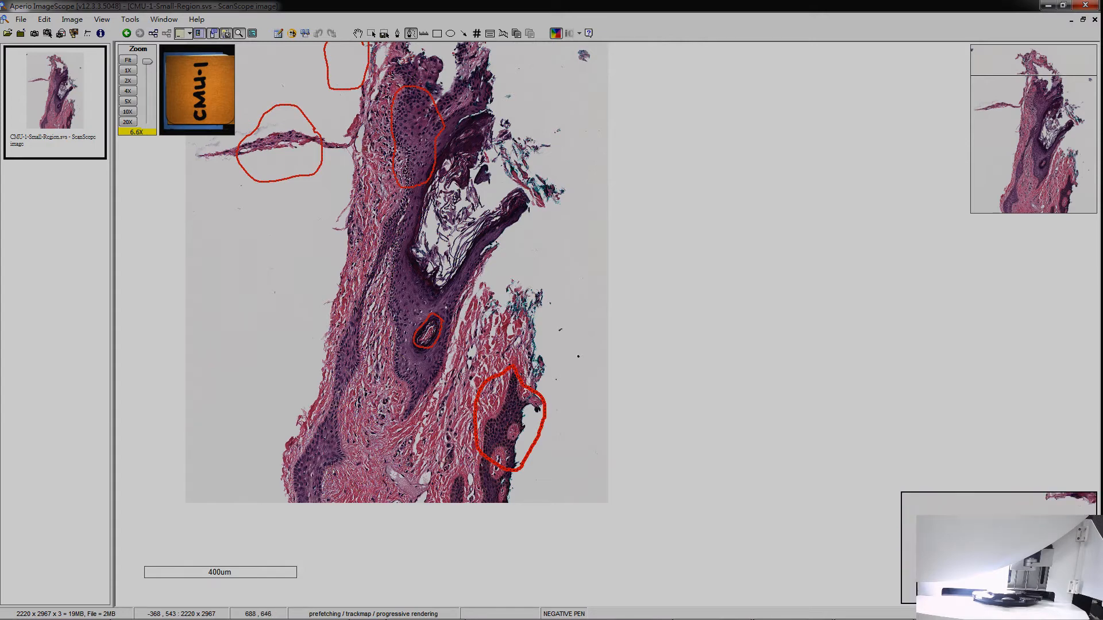
pyautogui.click(1085, 5)
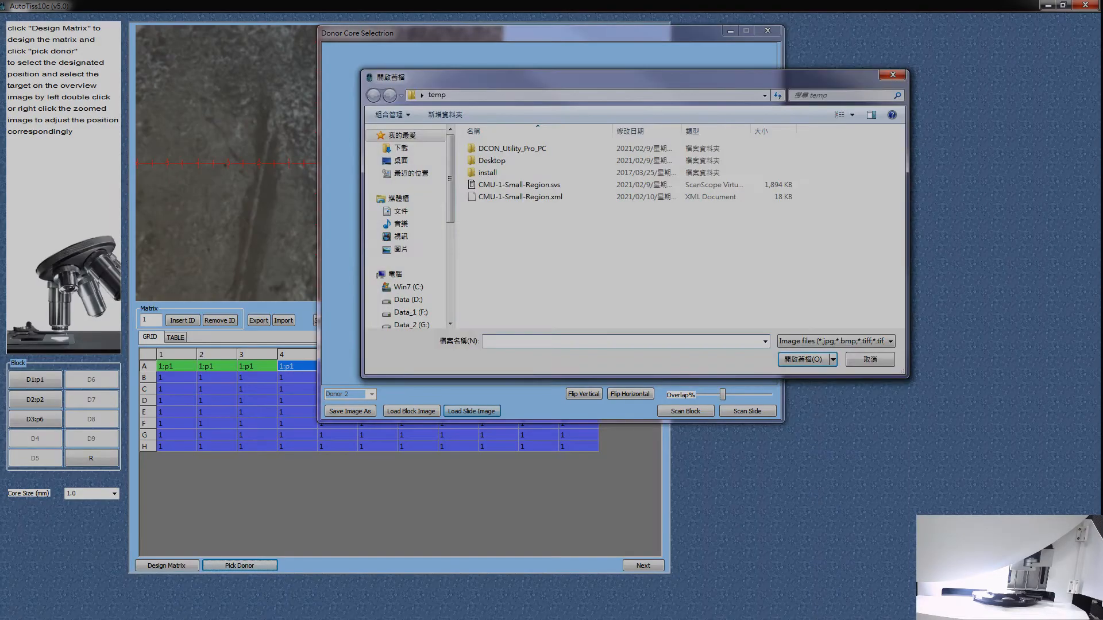
# Step: Load CMU-1-Small-Region.xml as the Donor 2 slide image and move the core selection window aside
pyautogui.click(520, 197)
pyautogui.click(803, 359)
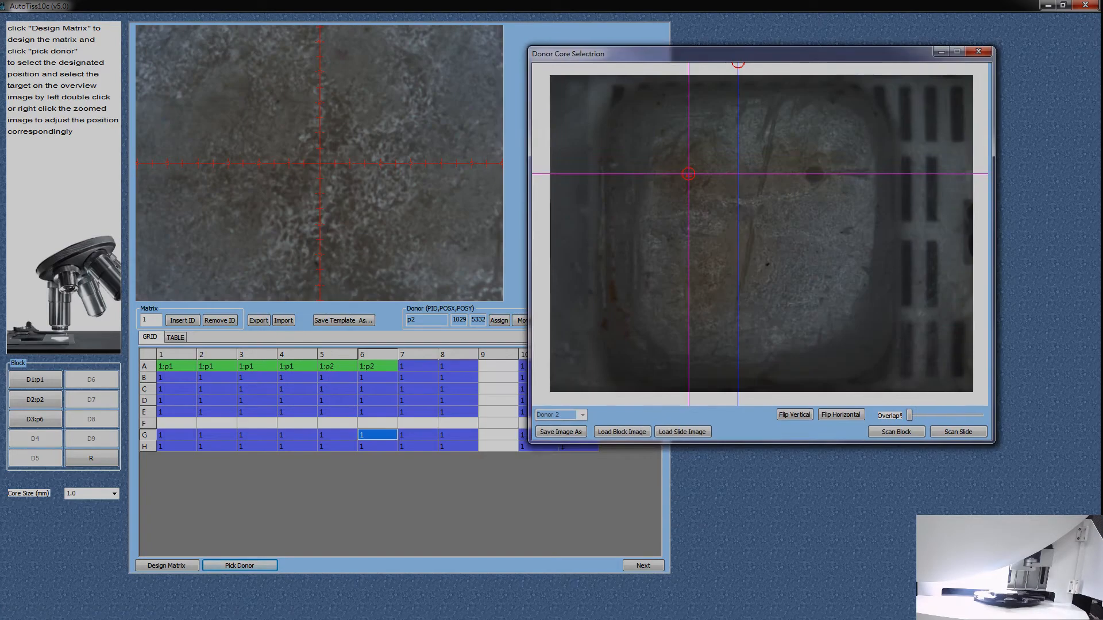
pyautogui.moveTo(740, 55); pyautogui.dragTo(727, 73)
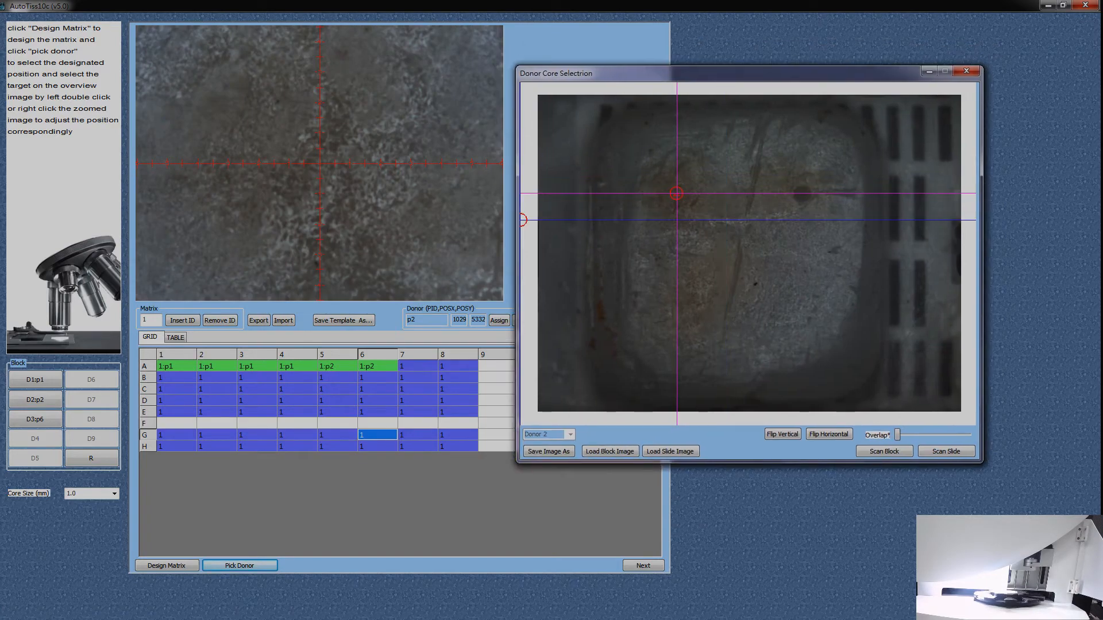
# Step: Close the Donor 2 core selection, proceed to punch and transplant with one-by-one action, and start the run
pyautogui.click(966, 70)
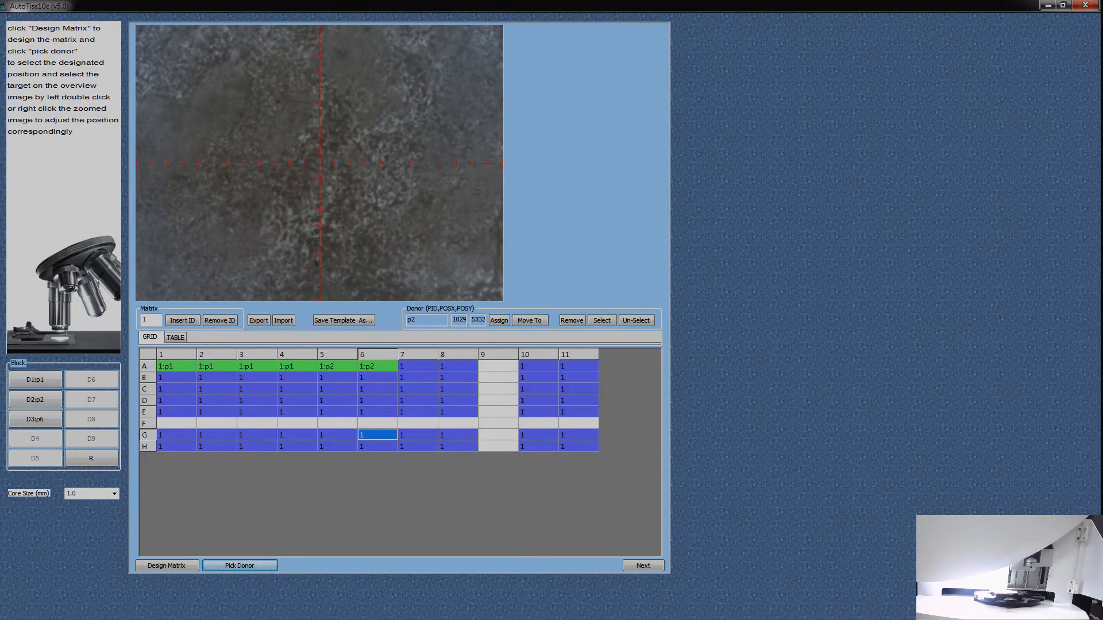
pyautogui.click(644, 566)
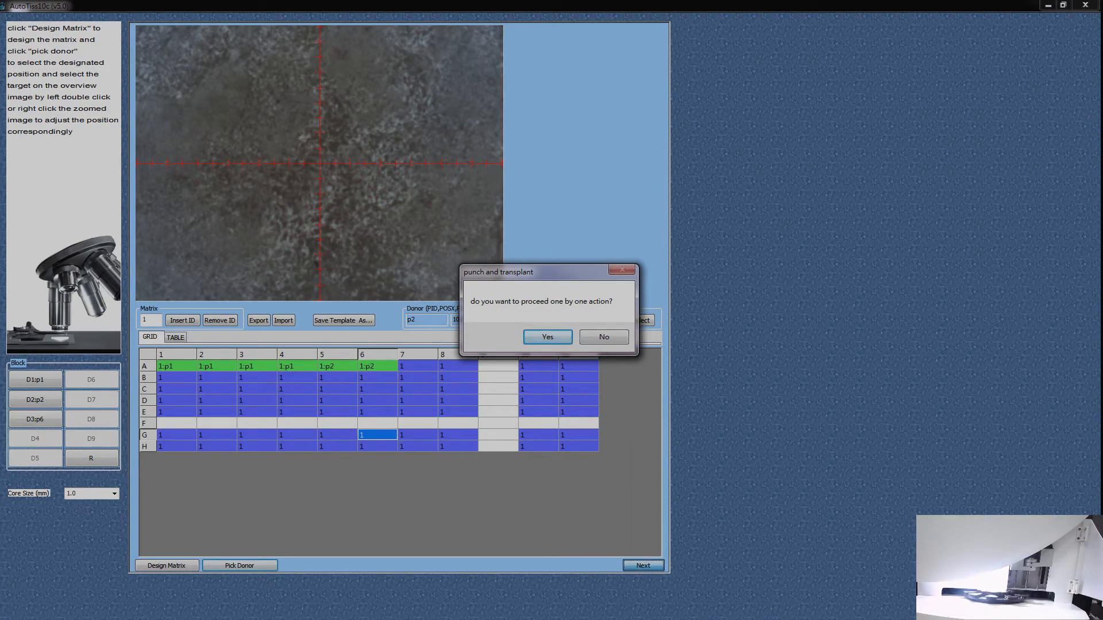
pyautogui.moveTo(551, 272); pyautogui.dragTo(612, 171)
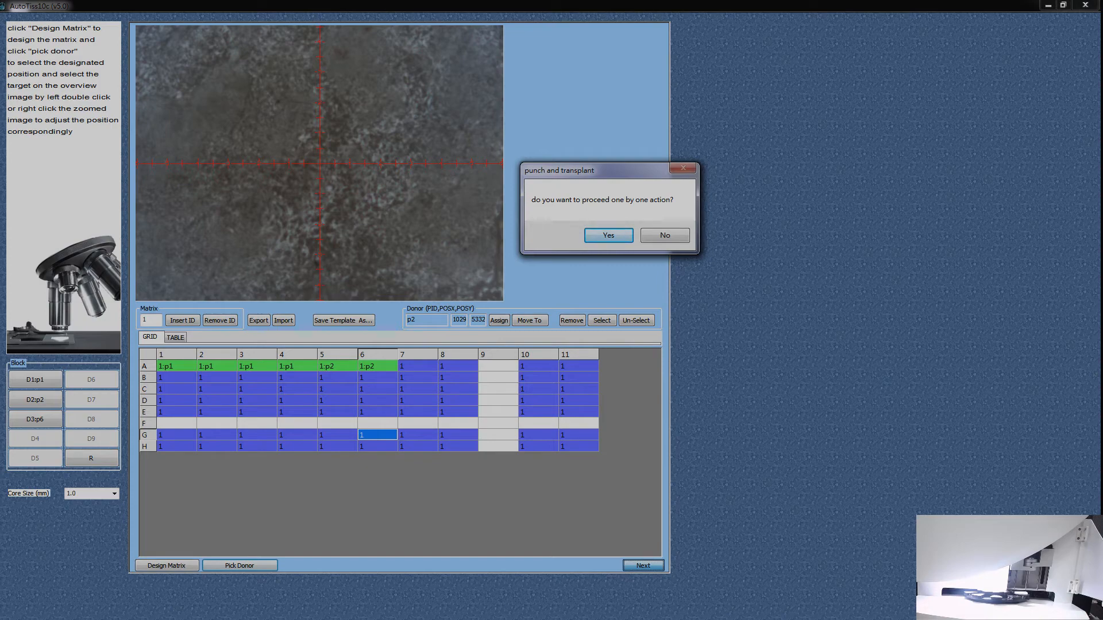
pyautogui.press('Return')
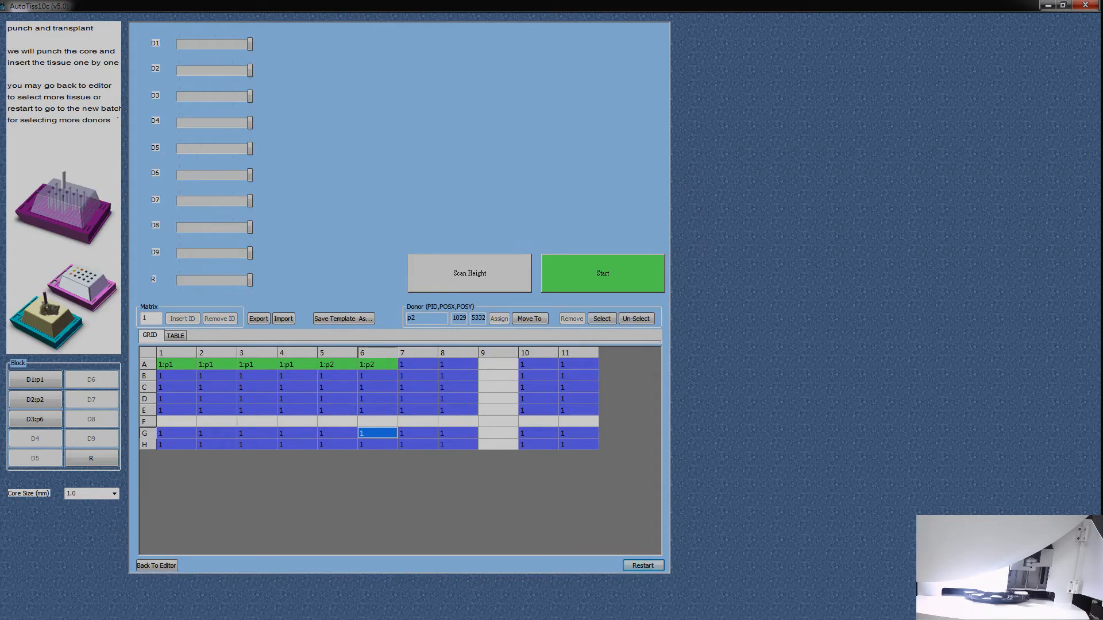
pyautogui.click(602, 273)
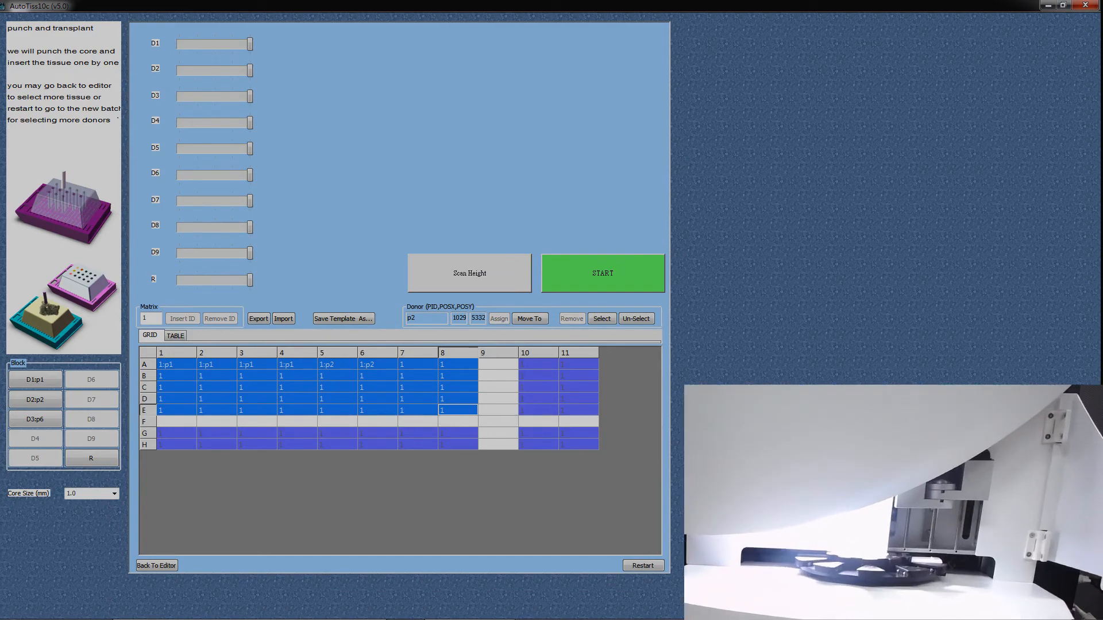
# Step: Return to the matrix editor and open the core selection window for Donor 1, placing it clear of the zoomed view
pyautogui.click(157, 565)
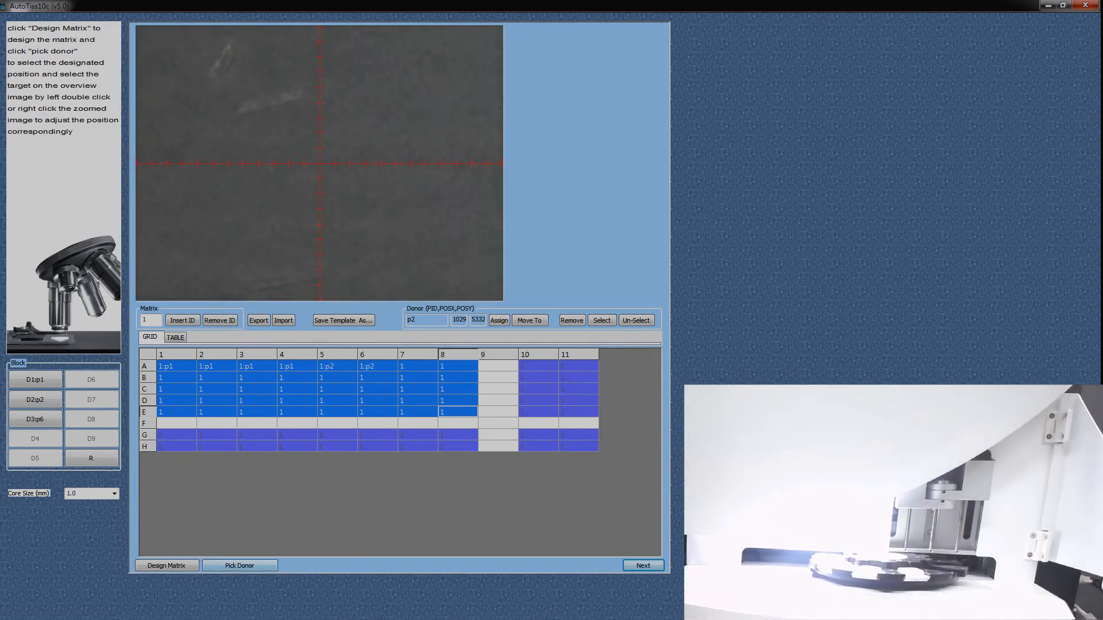
pyautogui.click(239, 566)
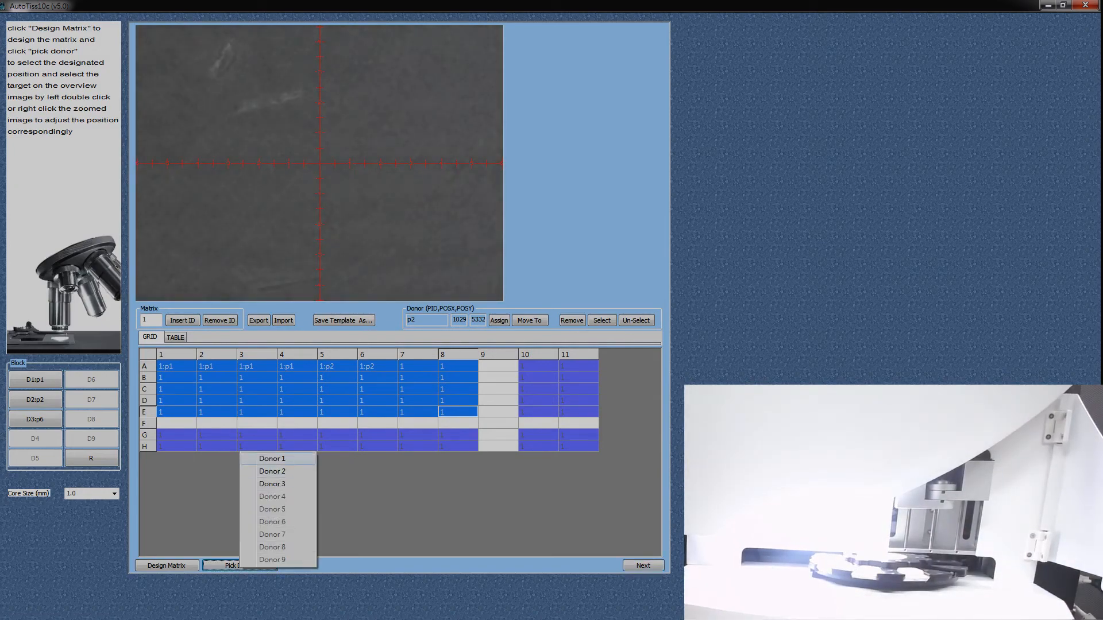
pyautogui.click(272, 458)
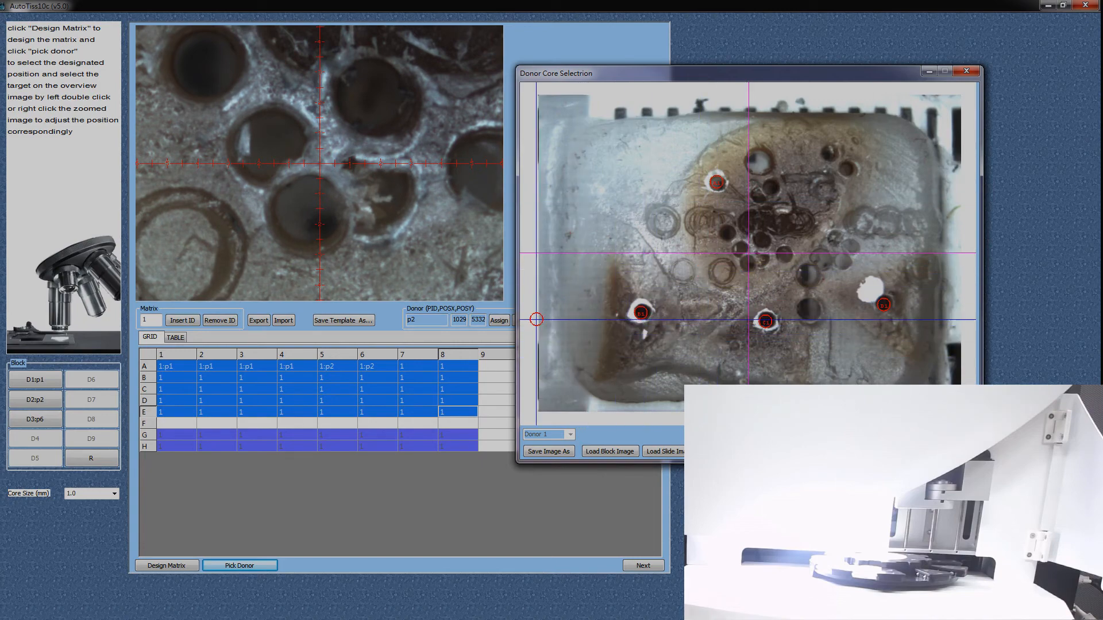
pyautogui.moveTo(740, 73); pyautogui.dragTo(777, 51)
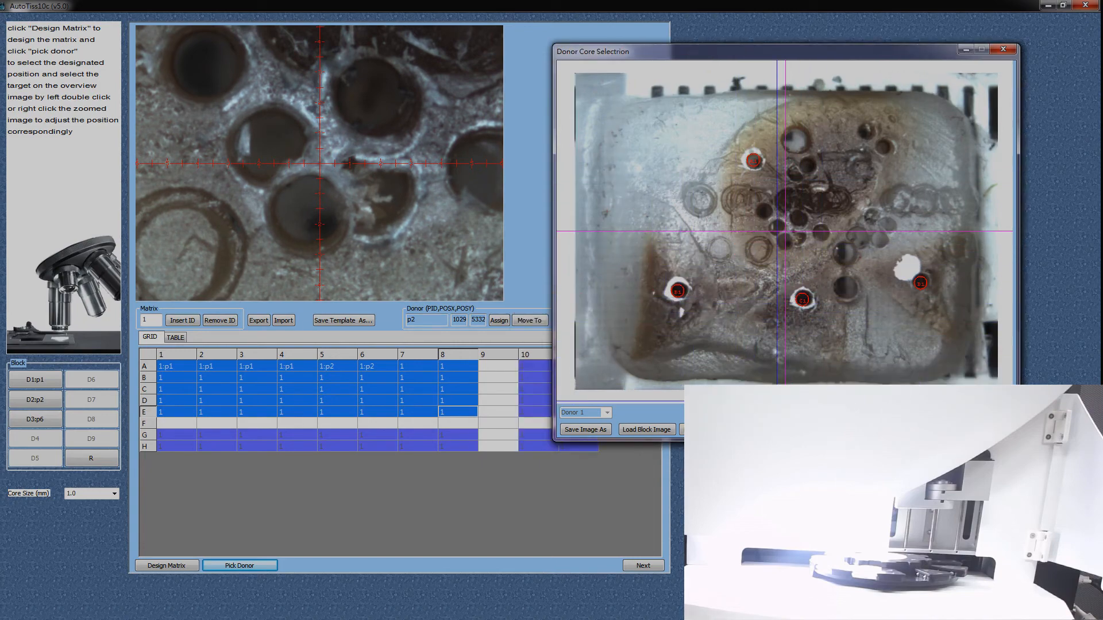
# Step: Save the Donor 1 block image as test.bmp on the desktop and open the file to check it
pyautogui.click(585, 430)
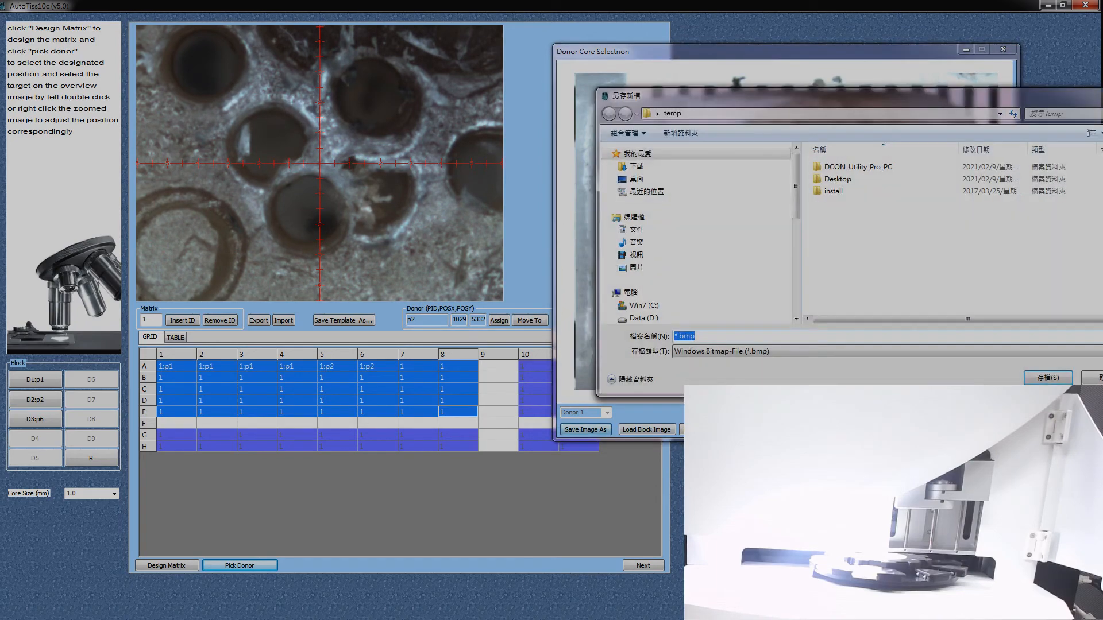
pyautogui.moveTo(793, 96); pyautogui.dragTo(566, 97)
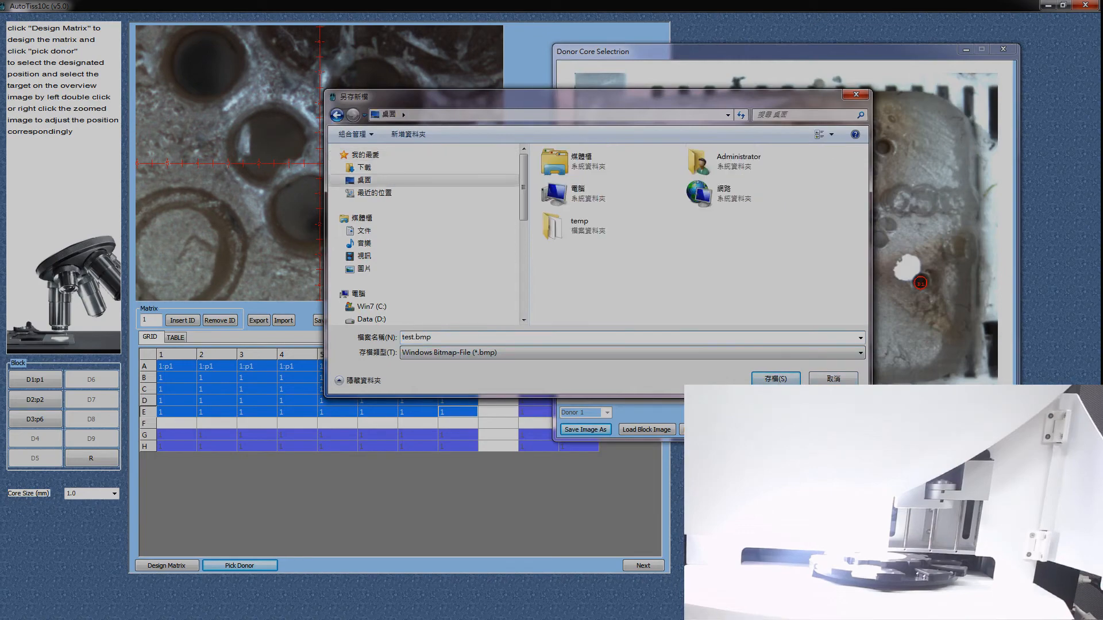
pyautogui.press('Return')
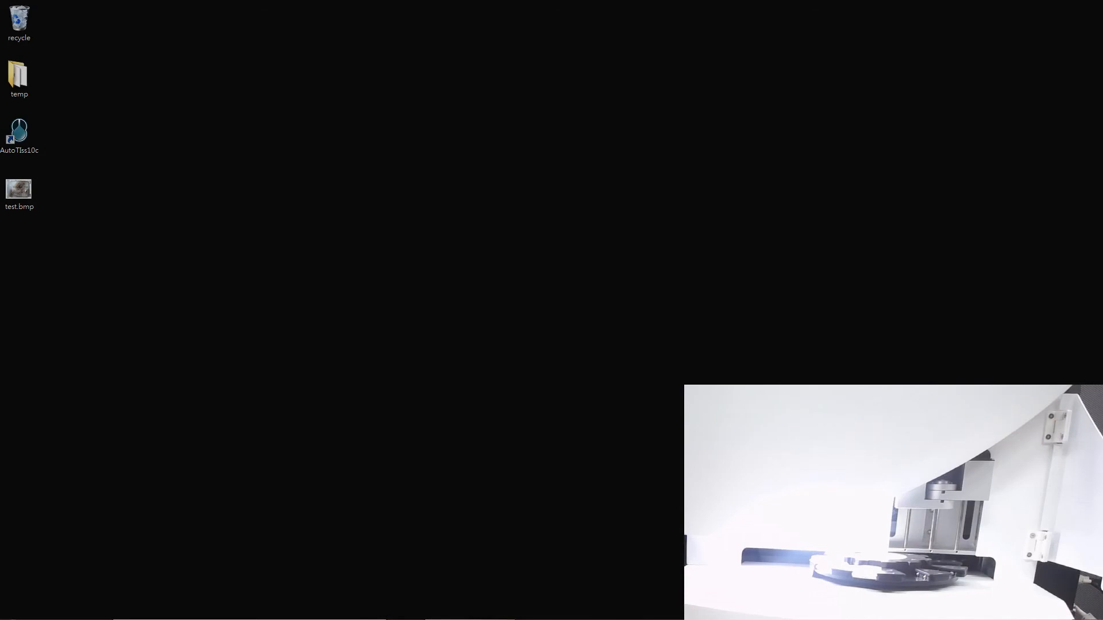
pyautogui.doubleClick(19, 192)
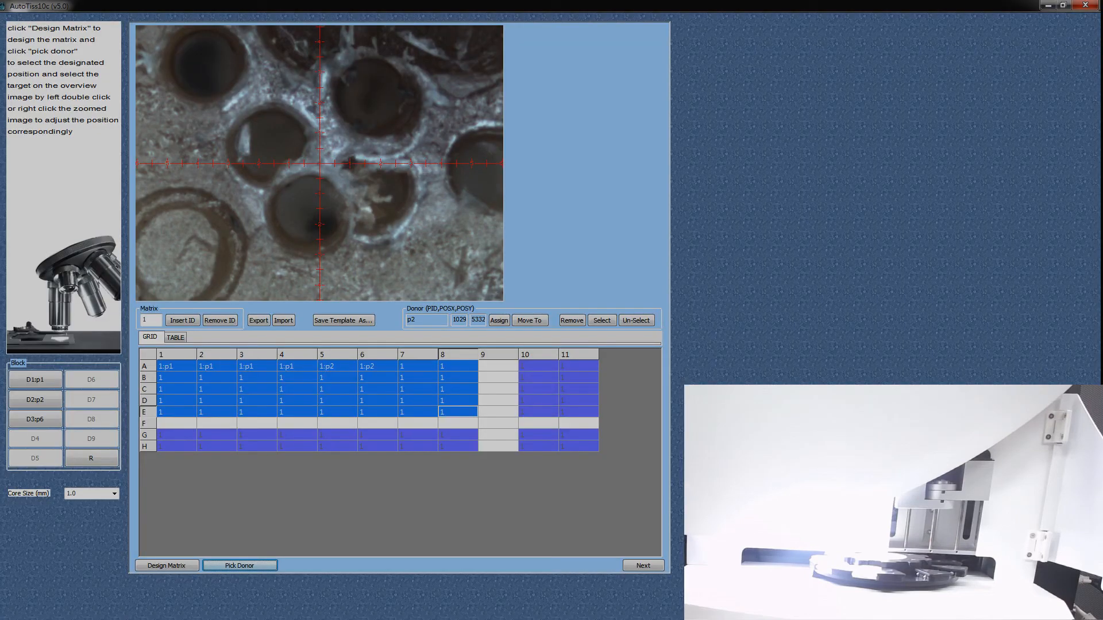
# Step: Export the matrix as test.xls to the desktop and review its sheets in Excel, minimizing the workbooks
pyautogui.click(258, 321)
pyautogui.click(557, 419)
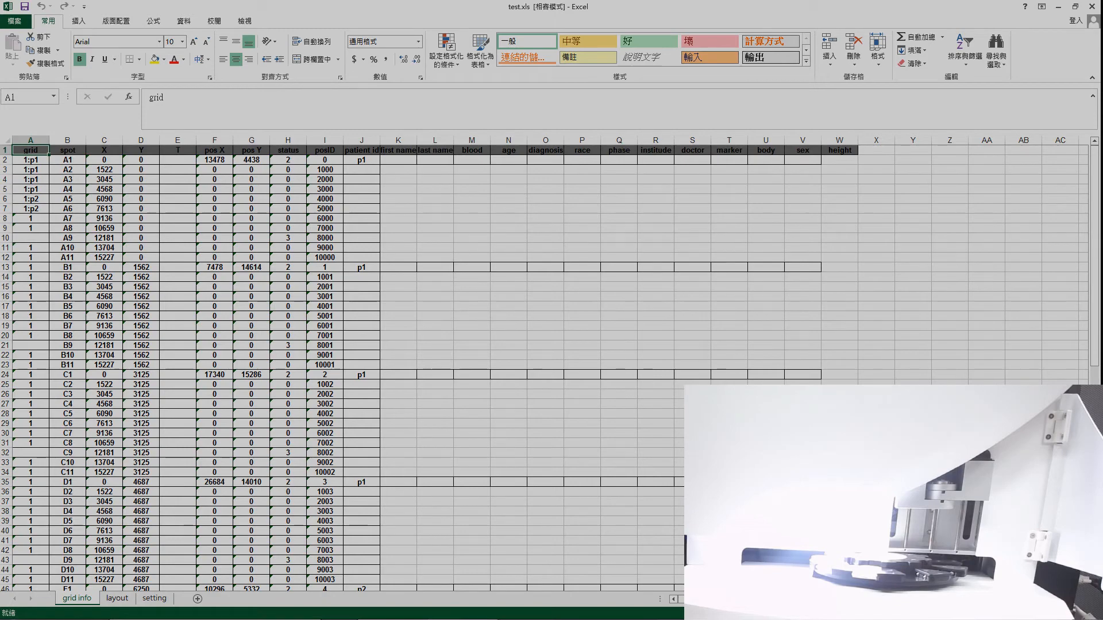
pyautogui.hotkey('ctrl', 'pagedown')
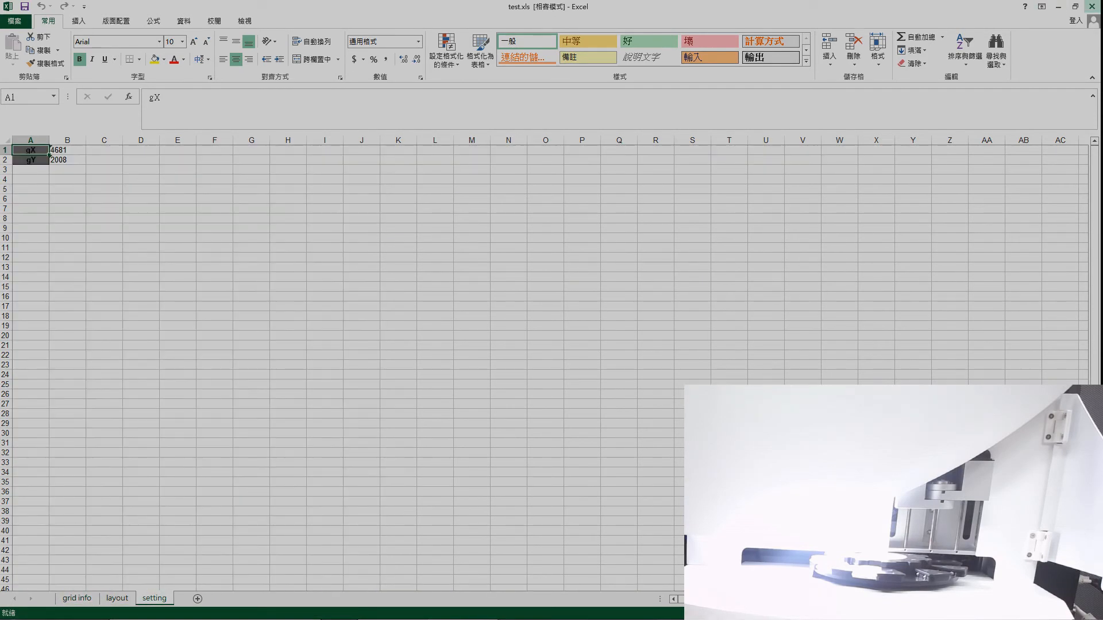
pyautogui.click(1058, 7)
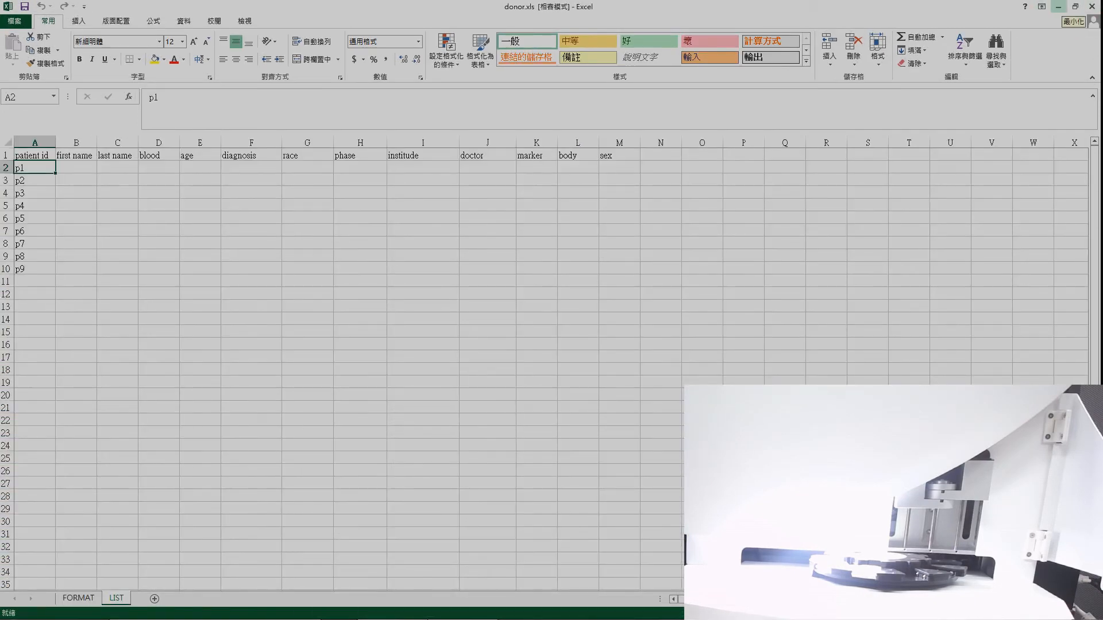
pyautogui.click(1057, 7)
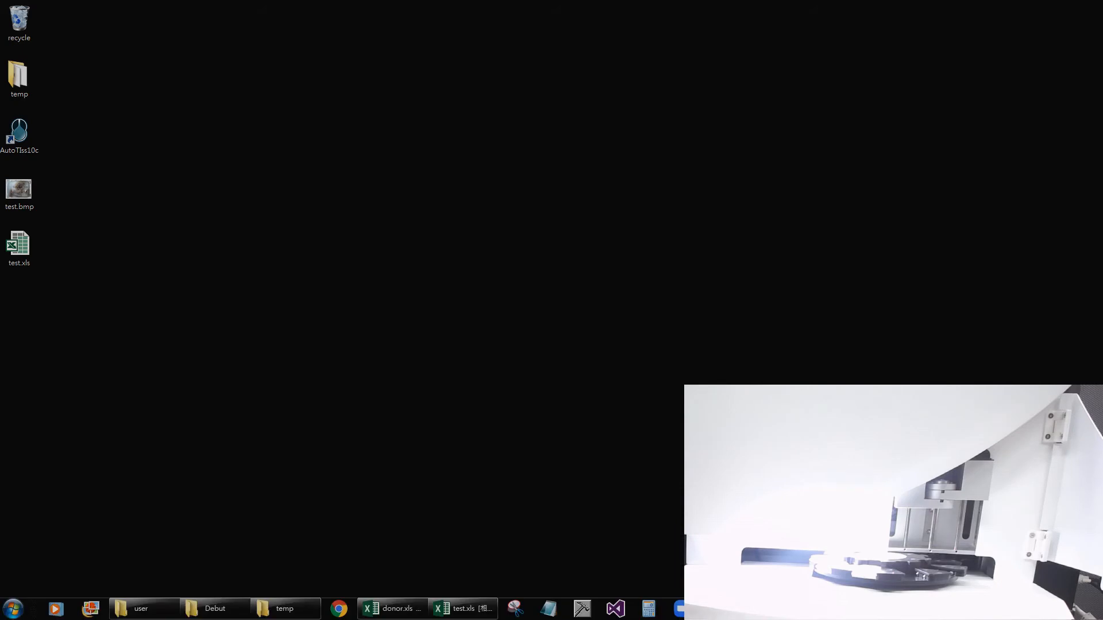
# Step: Switch back to AutoTiss10c and import test.xls from the desktop into the matrix
pyautogui.click(733, 609)
pyautogui.click(283, 319)
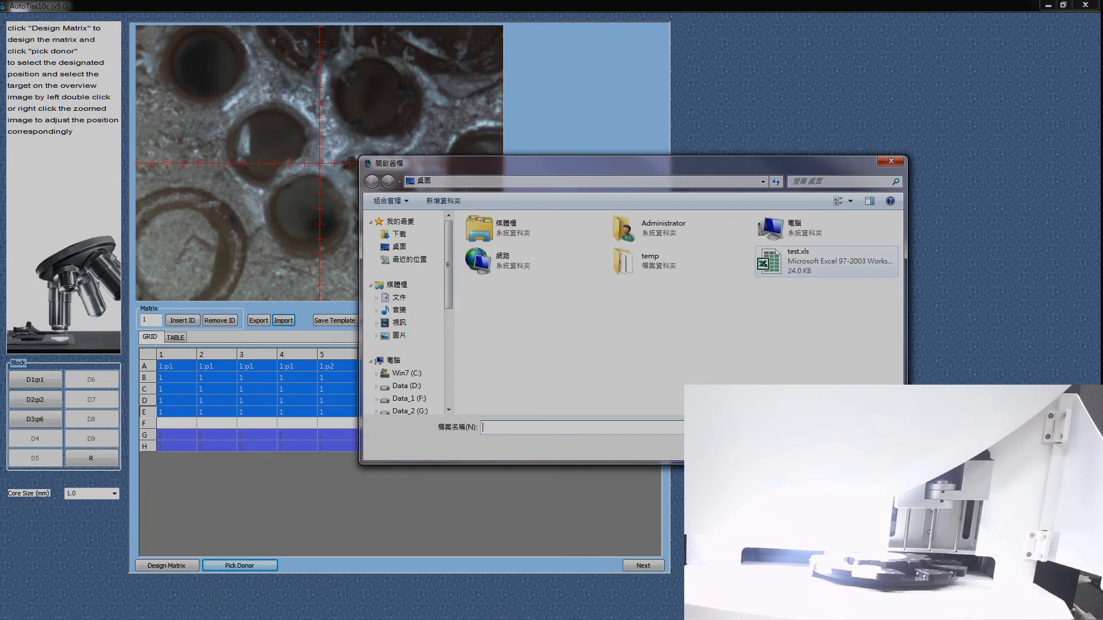
pyautogui.click(798, 261)
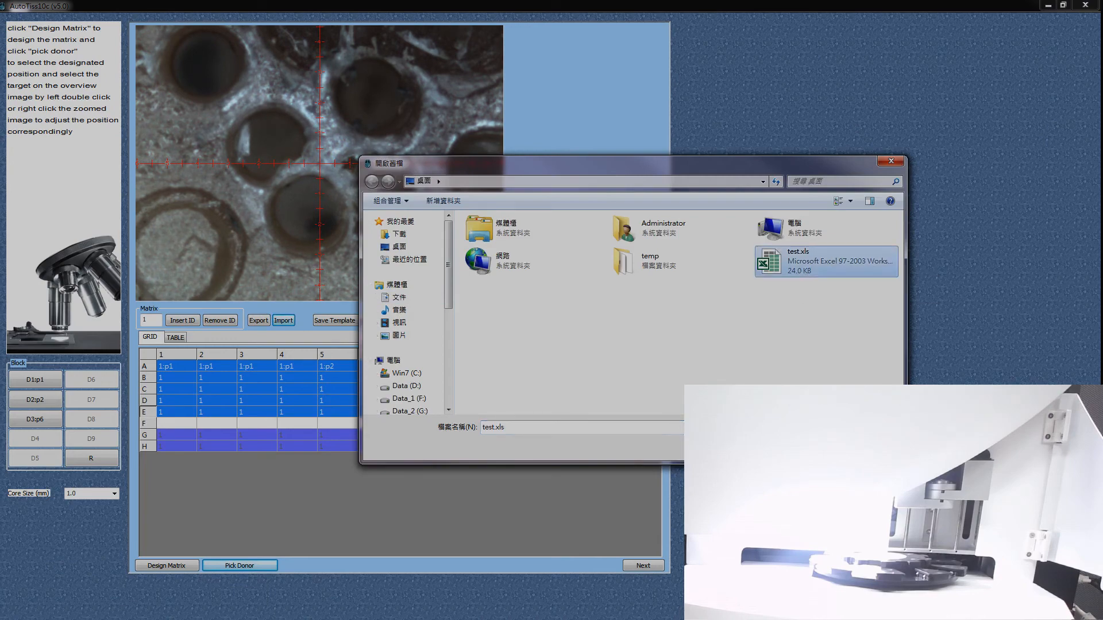
pyautogui.click(814, 447)
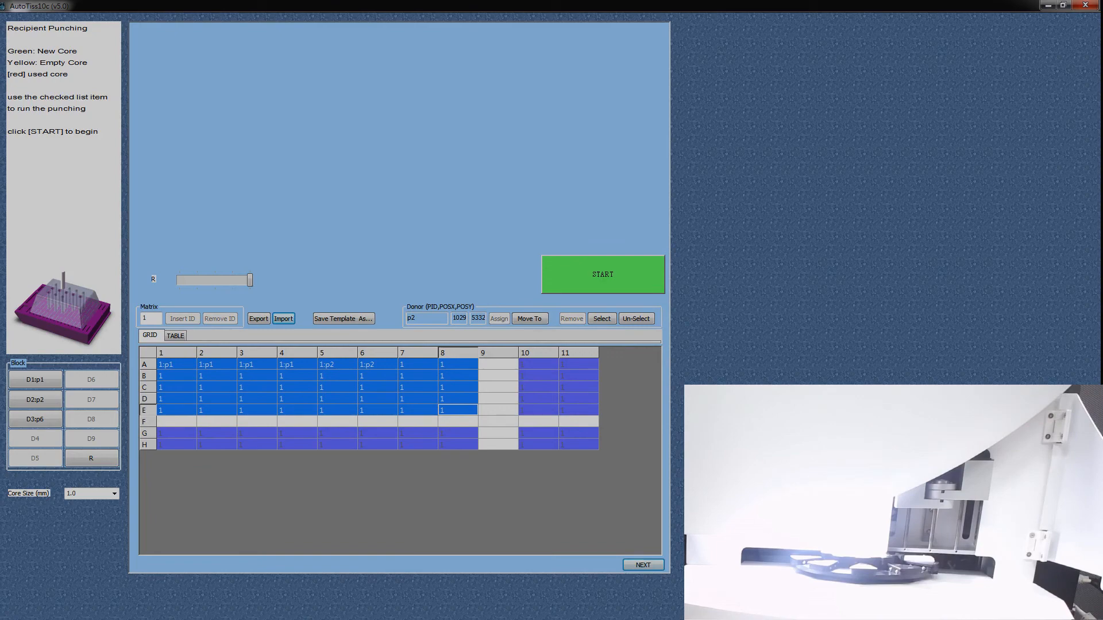
# Step: Advance past recipient punching to the tissue insertion stage and restart for a new batch
pyautogui.click(643, 565)
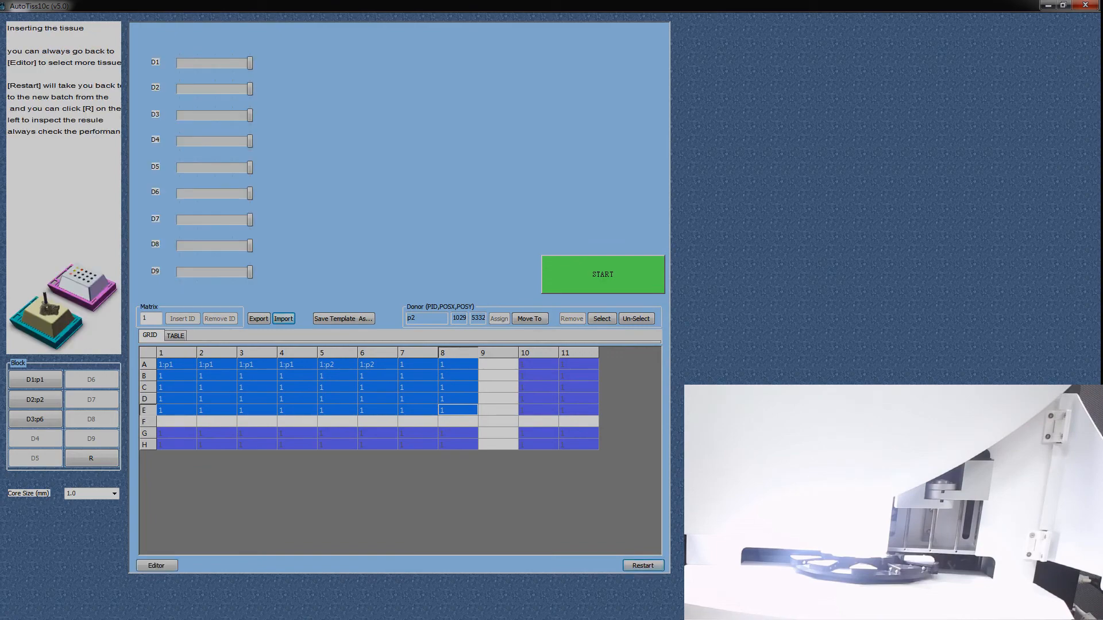
pyautogui.click(642, 565)
pyautogui.click(537, 337)
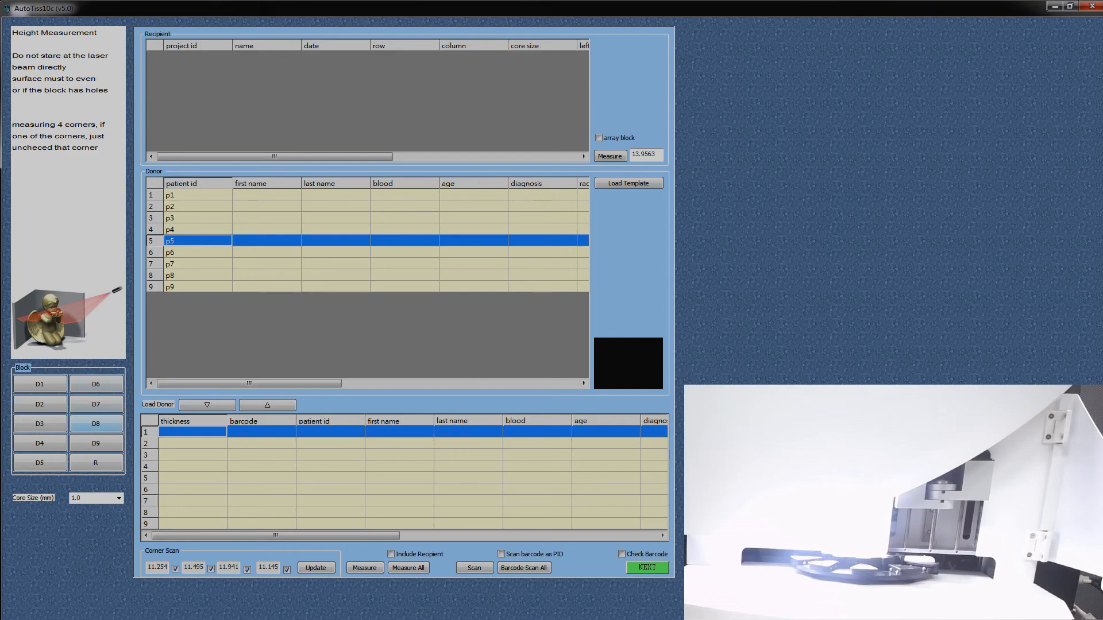
# Step: Move to donor block D1 and load donor p3 from the patient list into the first loading row
pyautogui.click(39, 384)
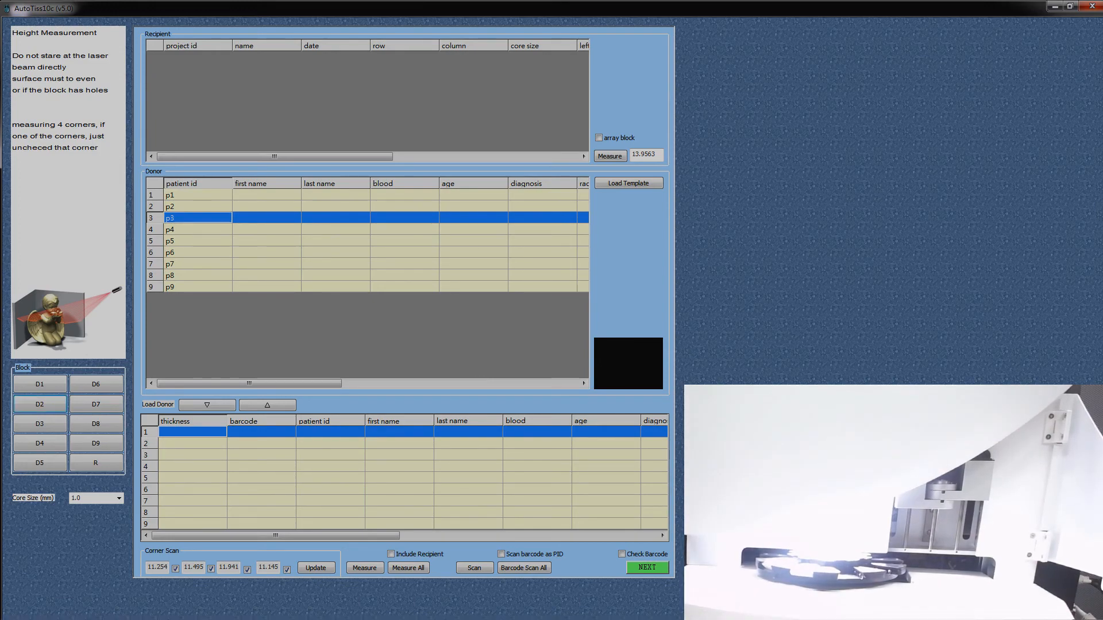
pyautogui.click(207, 405)
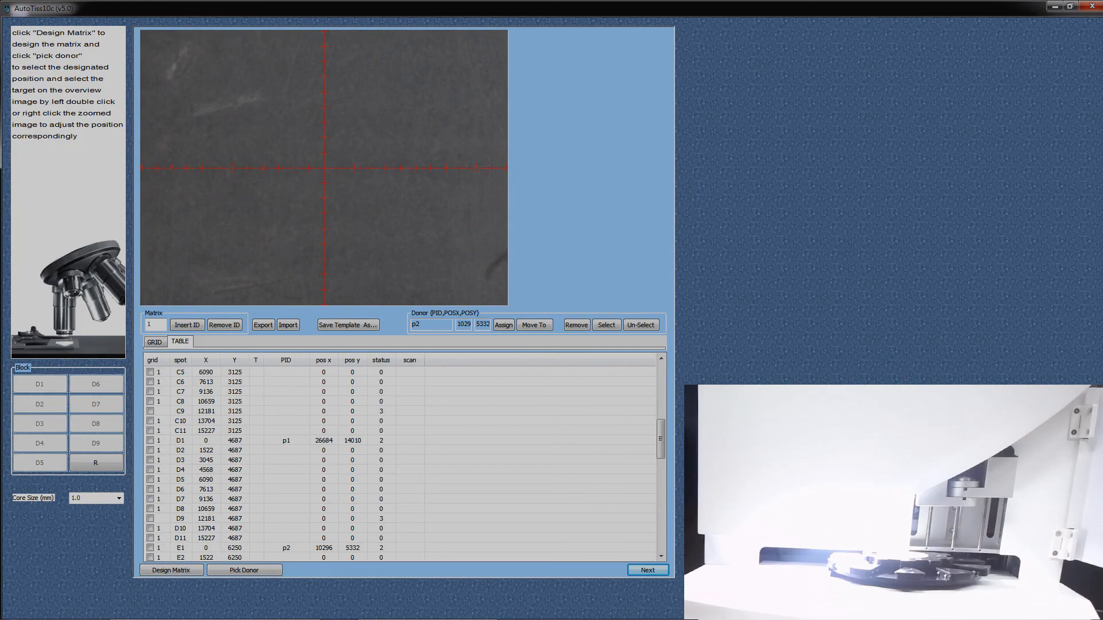
# Step: Save the matrix as a template named template on the desktop in Excel format
pyautogui.click(348, 325)
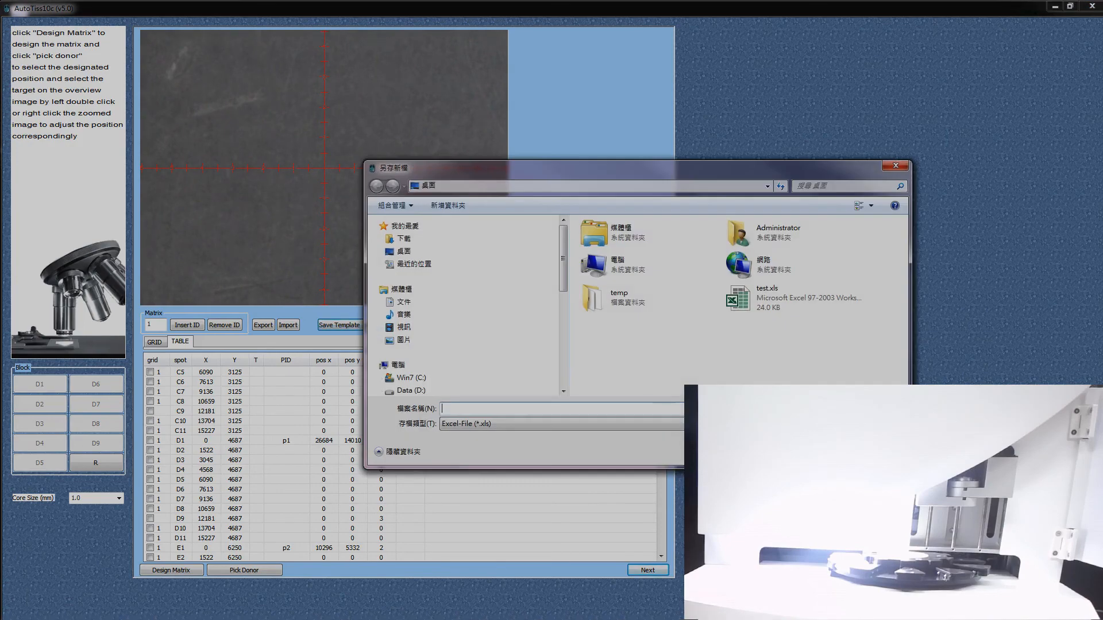
pyautogui.write('template')
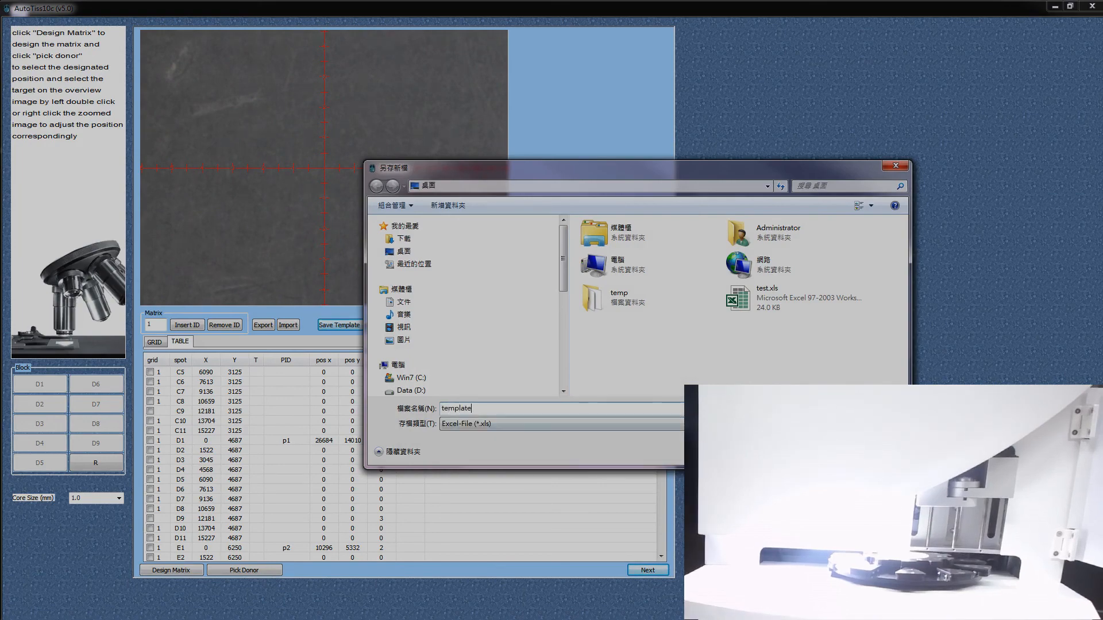
pyautogui.press('Return')
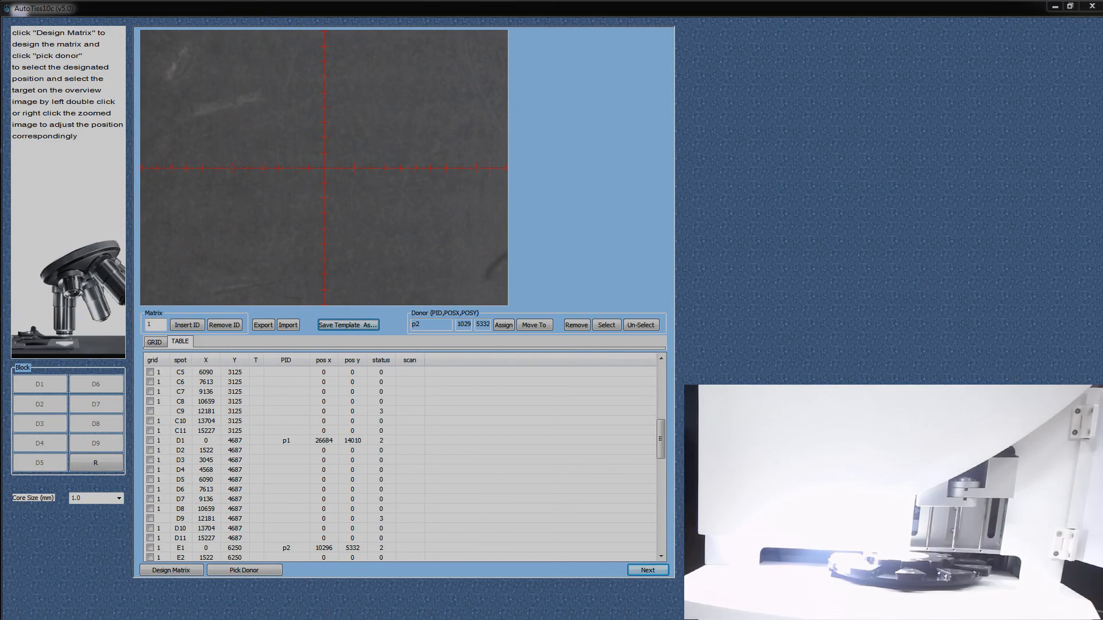
# Step: Open template.xls from the desktop in Excel and examine its grid info sheet and the cells of its layout sheet
pyautogui.click(1054, 7)
pyautogui.doubleClick(19, 306)
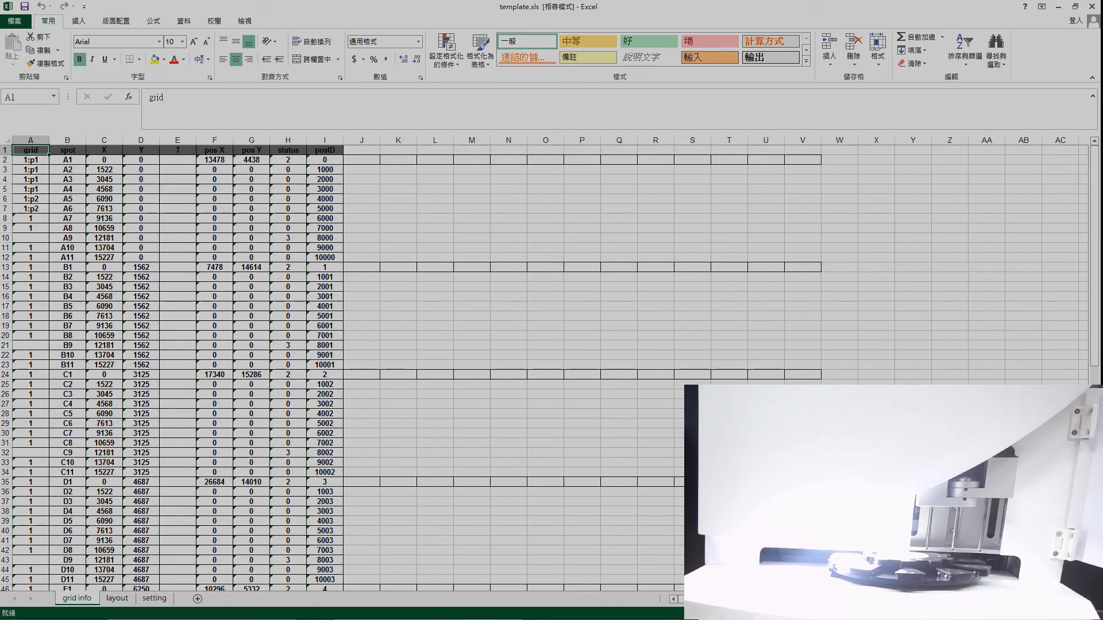
pyautogui.hotkey('ctrl', 'pagedown')
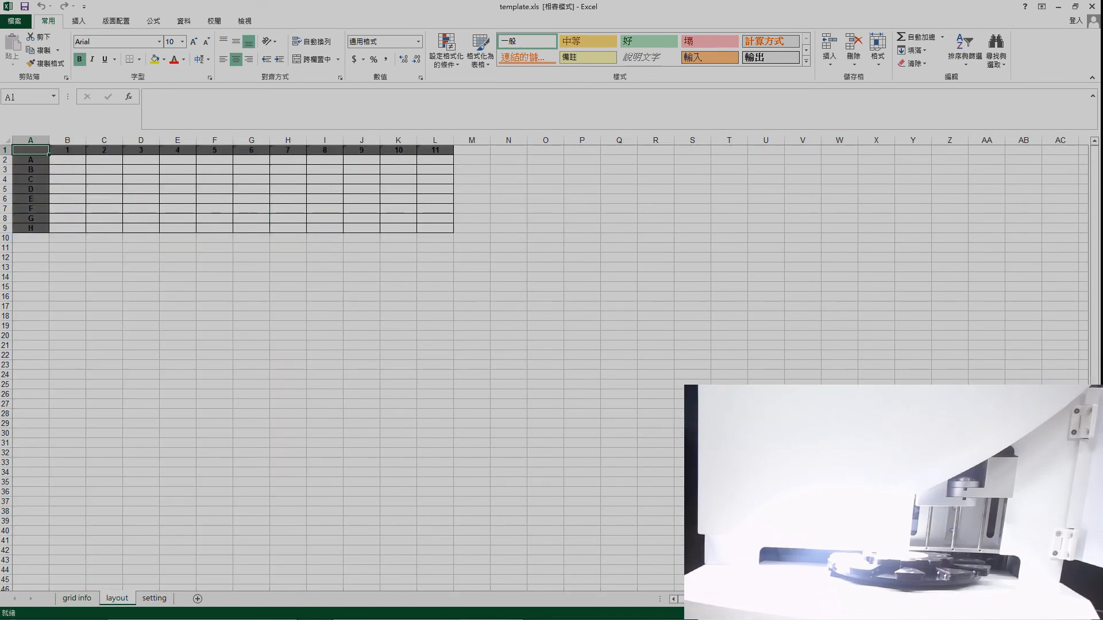
pyautogui.moveTo(67, 160); pyautogui.dragTo(435, 228)
pyautogui.click(67, 169)
pyautogui.click(67, 160)
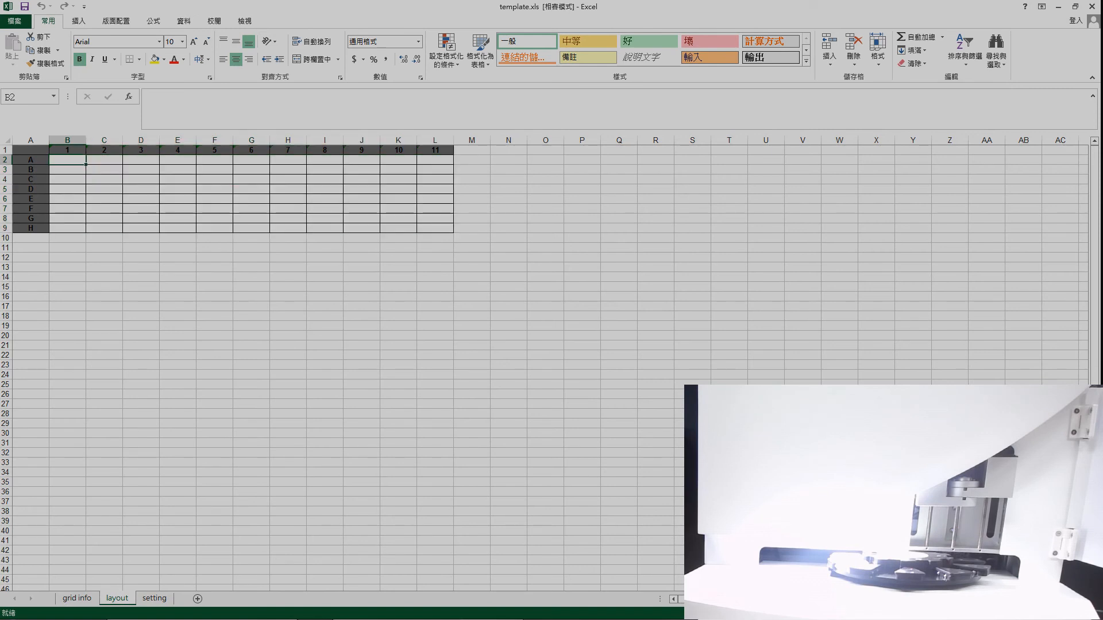
pyautogui.click(104, 160)
pyautogui.click(67, 160)
pyautogui.click(104, 161)
pyautogui.click(141, 160)
pyautogui.click(178, 189)
pyautogui.moveTo(67, 161); pyautogui.dragTo(178, 228)
pyautogui.click(251, 189)
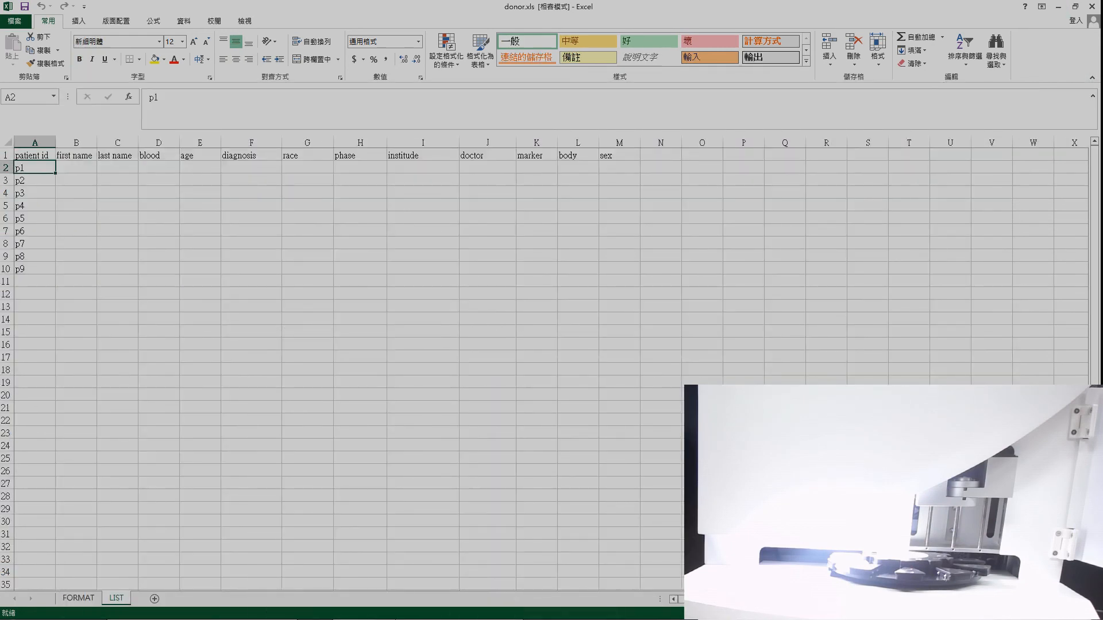
# Step: Switch back to AutoTiss10c and assign a Donor 1 core just above and right of the upper marked hole to spot A2
pyautogui.click(493, 610)
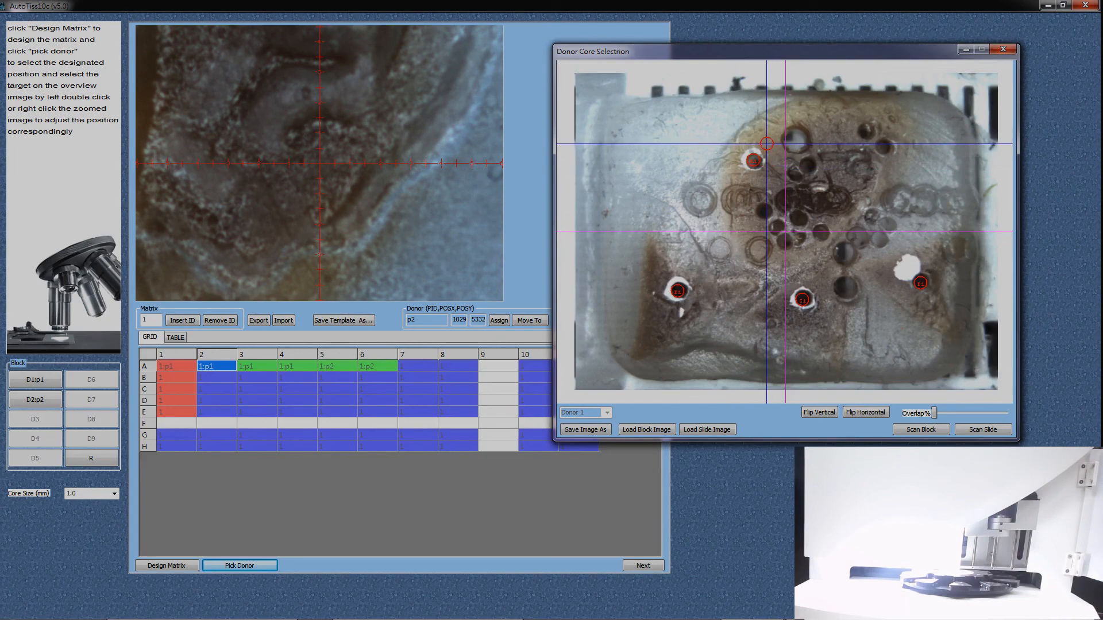
pyautogui.doubleClick(766, 143)
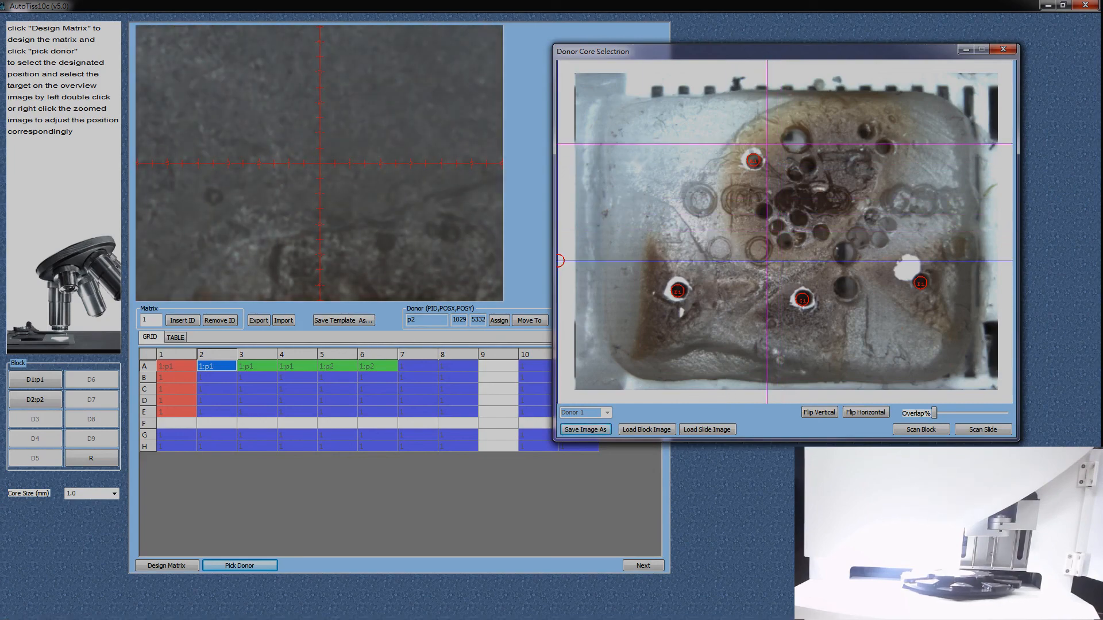
pyautogui.click(498, 319)
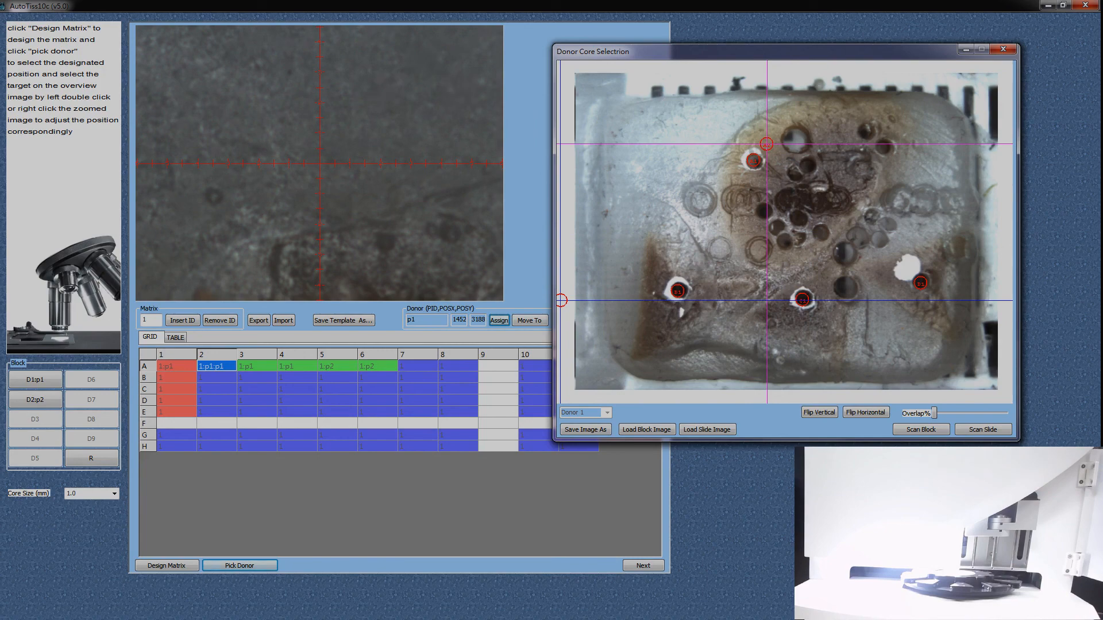
# Step: Pick a Donor 1 core just above and right of the lower-left marked hole and assign it to spot C1
pyautogui.click(256, 366)
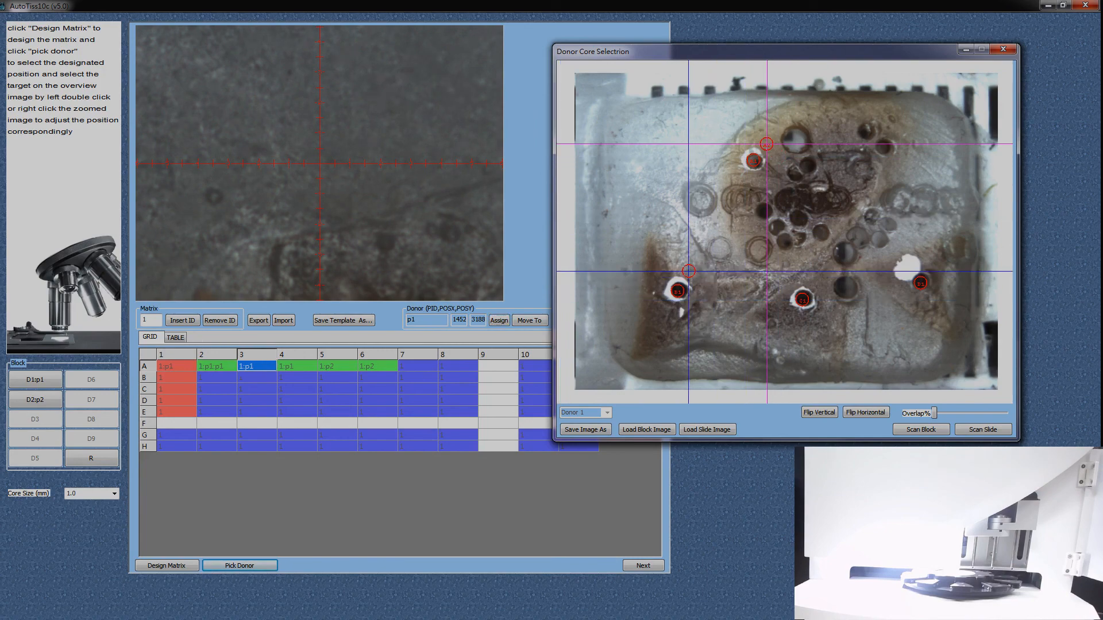
pyautogui.doubleClick(686, 272)
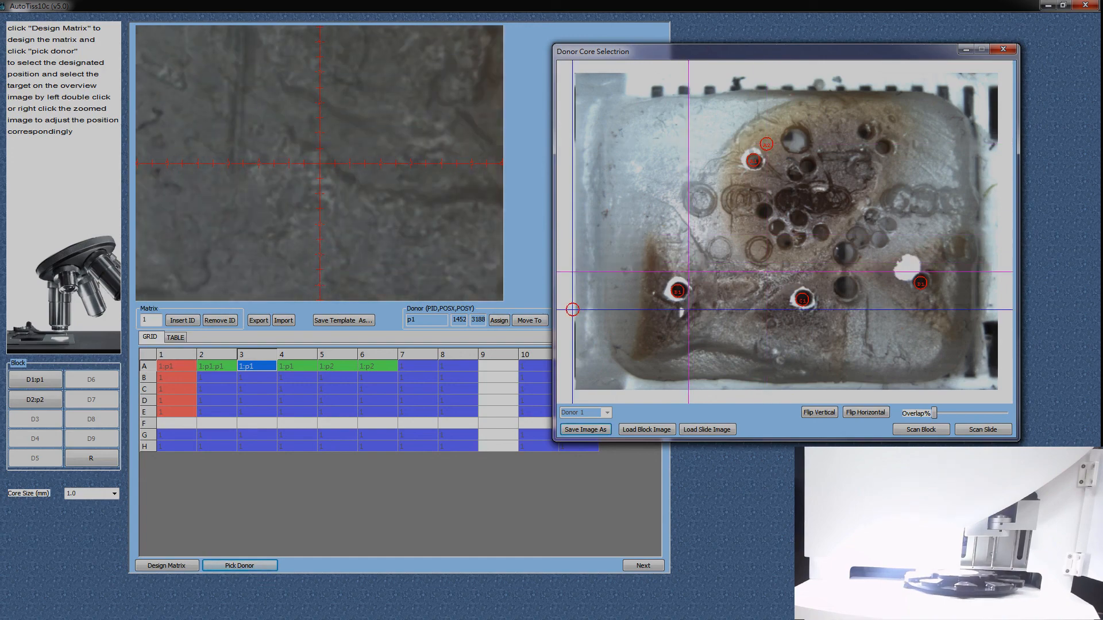
pyautogui.click(176, 389)
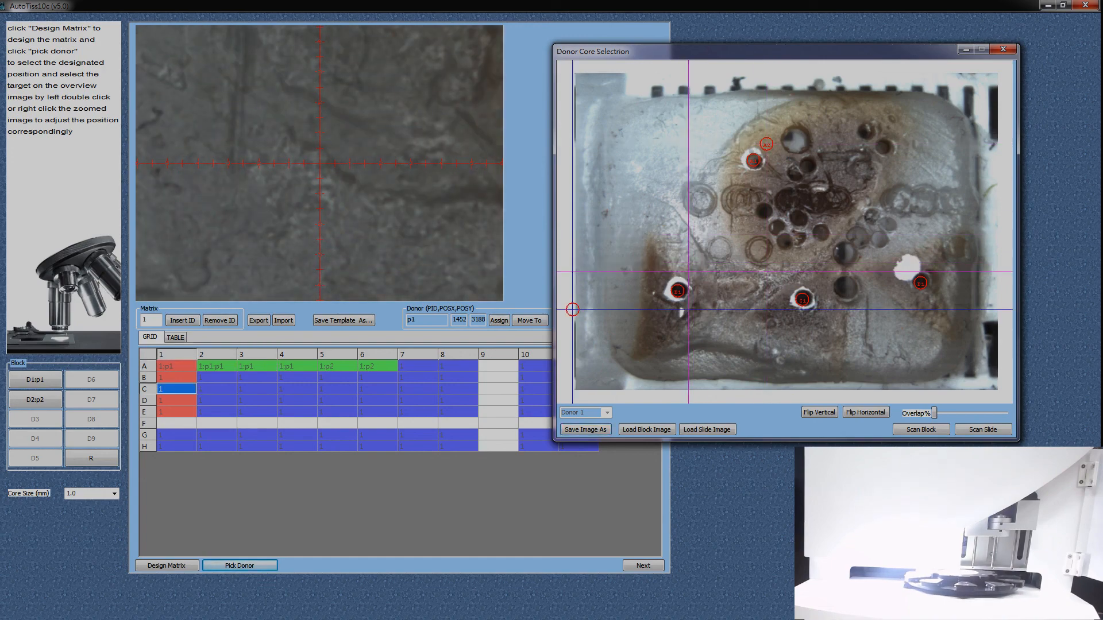
pyautogui.click(499, 320)
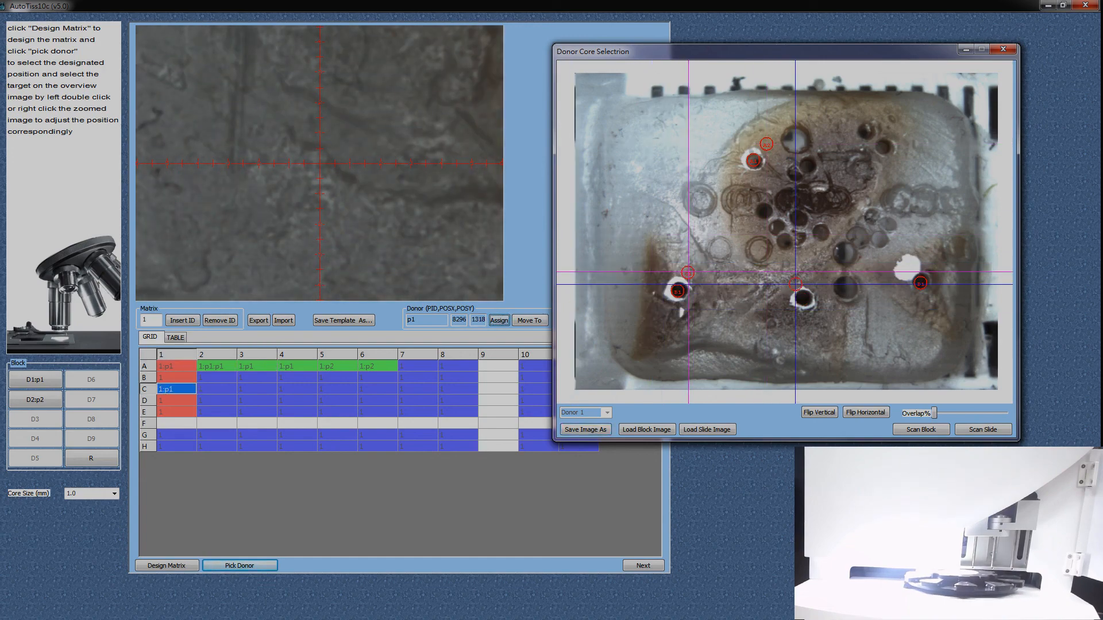